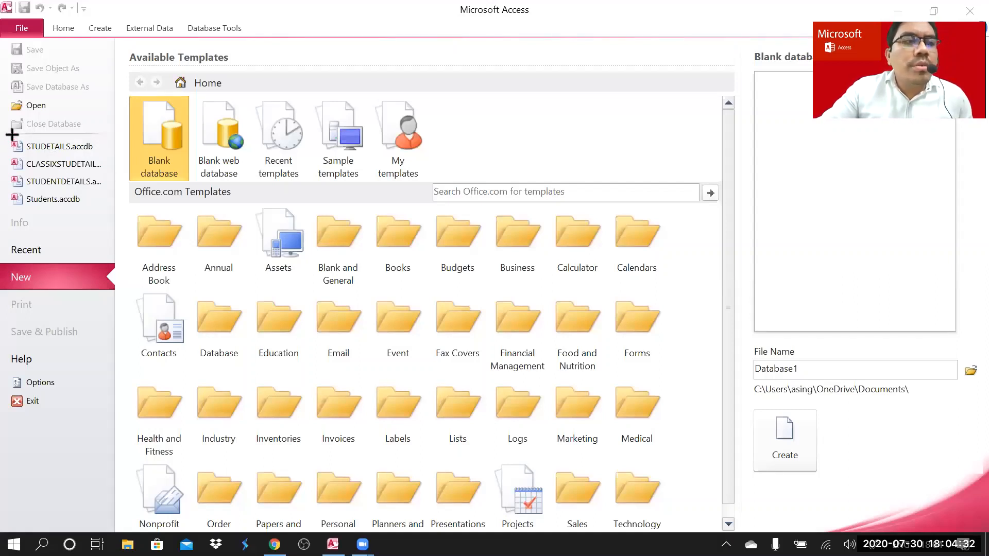
- Open the STUDETAILS.accdb database from the Recent list in Access
mouse_move(3, 134)
left_mouse_down()
mouse_move(113, 157)
mouse_move(112, 215)
mouse_move(112, 133)
mouse_move(111, 216)
mouse_move(112, 156)
left_mouse_up()
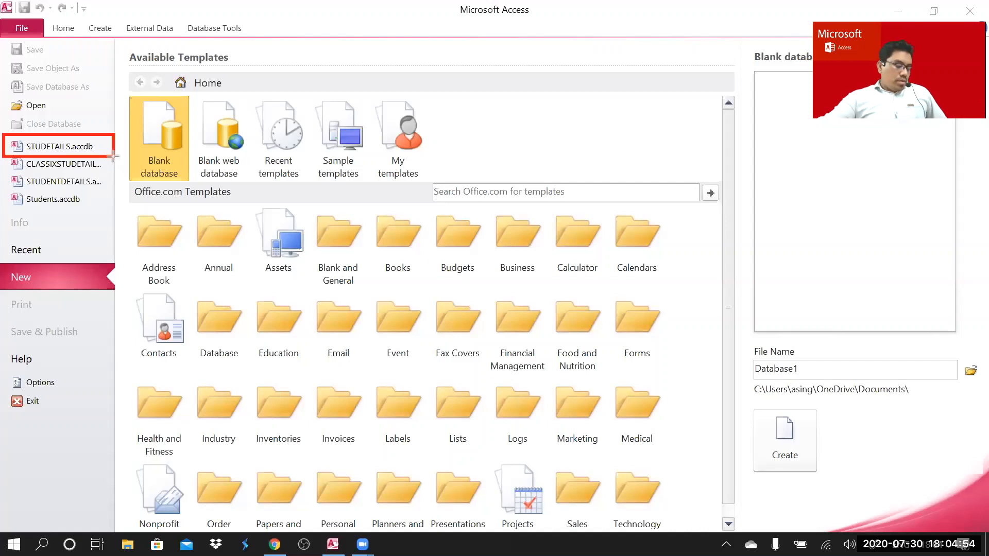
left_click_drag(113, 156, 117, 153)
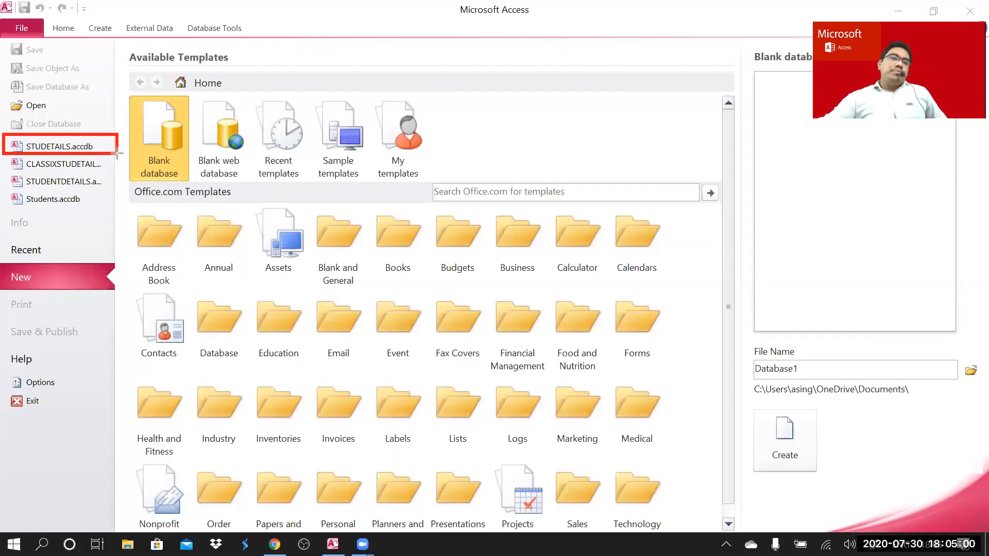
left_click_drag(117, 153, 115, 154)
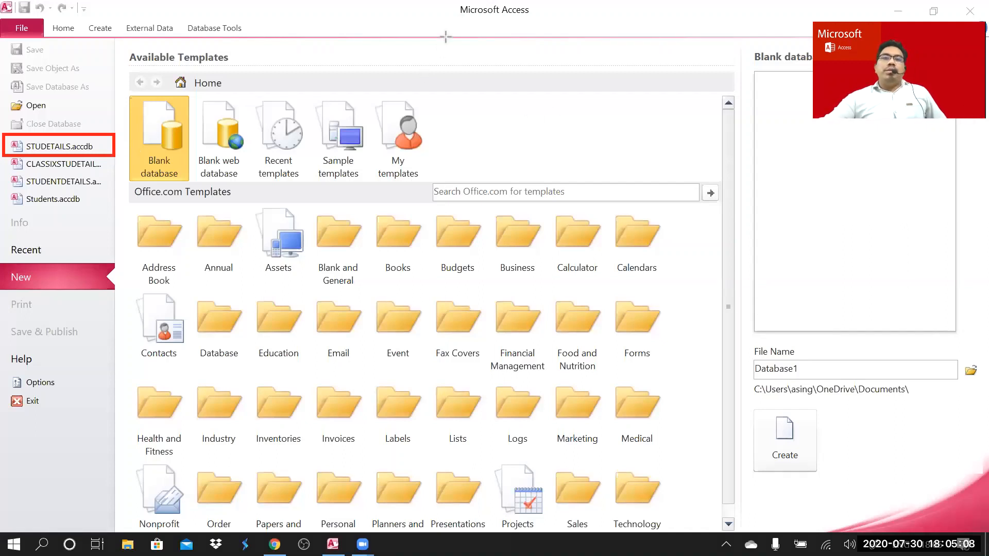
left_click(532, 62)
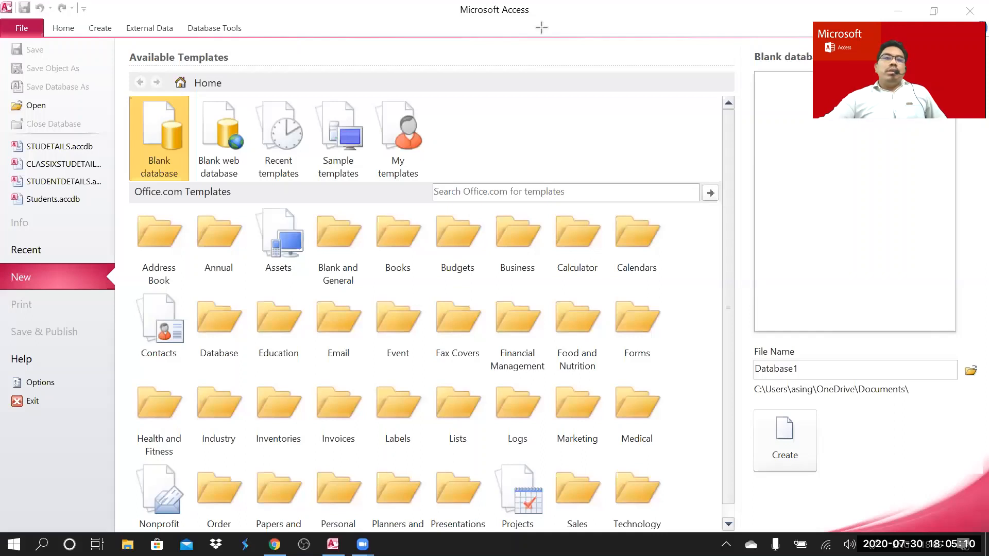
left_click(39, 149)
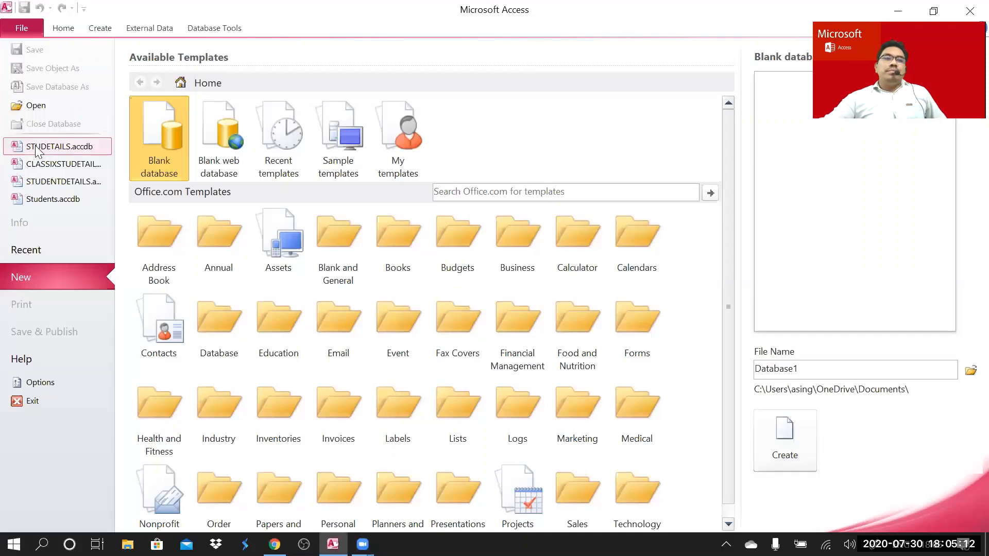
left_click(60, 146)
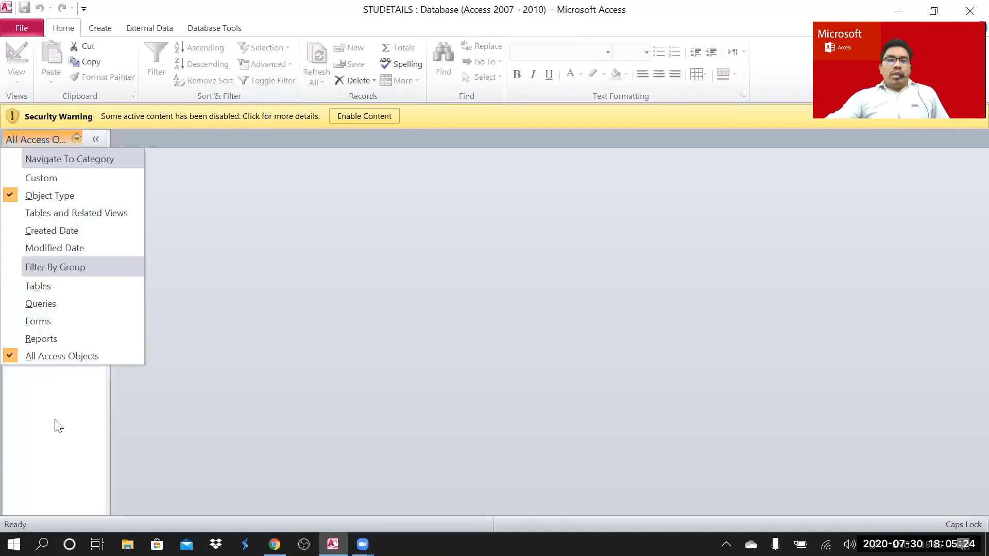
- Close the category list, enable the database content, and select the STUINFO table
left_click(365, 302)
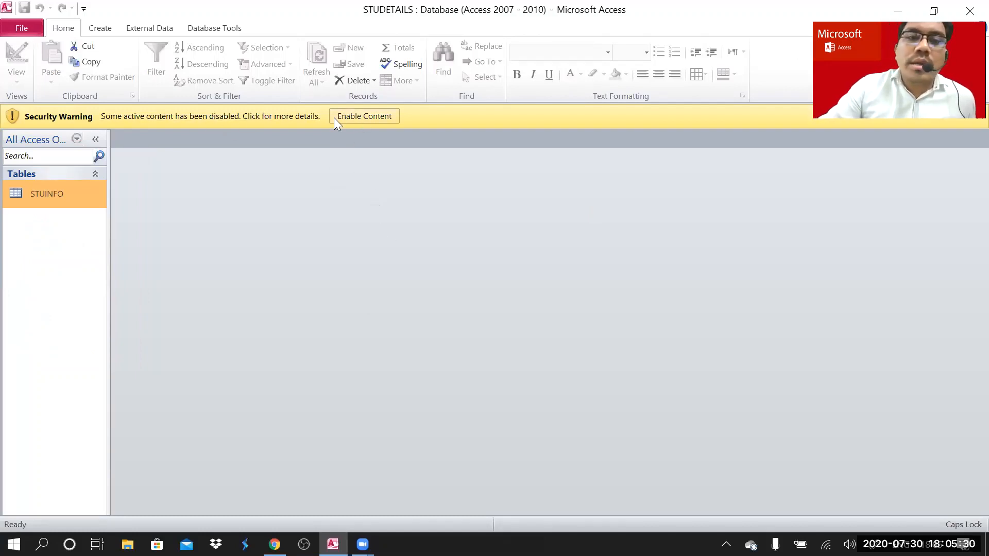
left_click(363, 117)
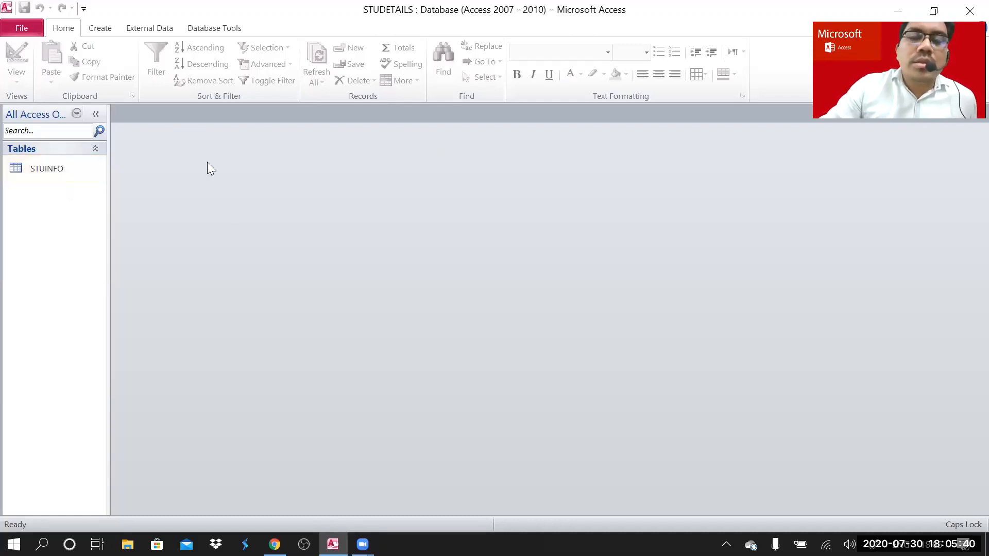
left_click(46, 167)
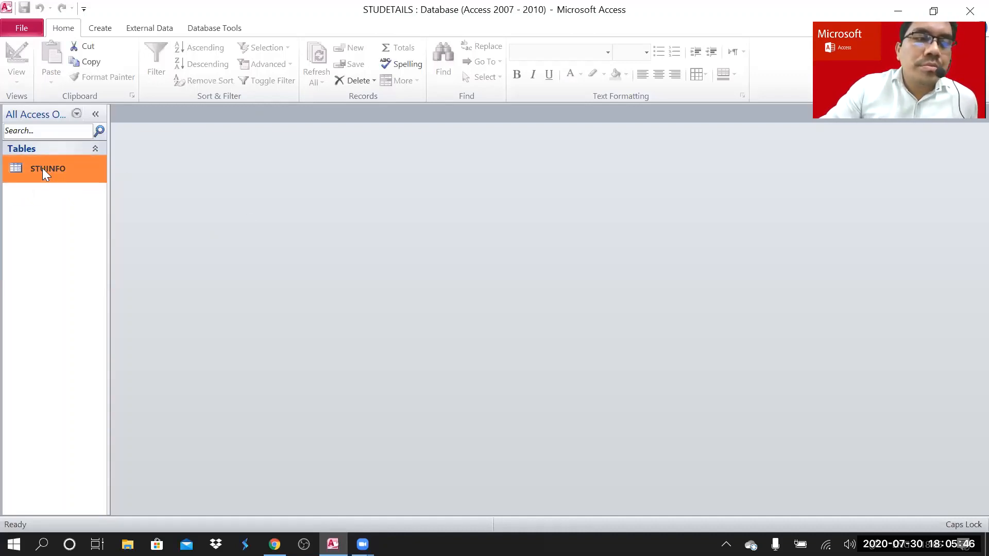
- Open the STUINFO table in Datasheet View to show its two student records
double_click(43, 168)
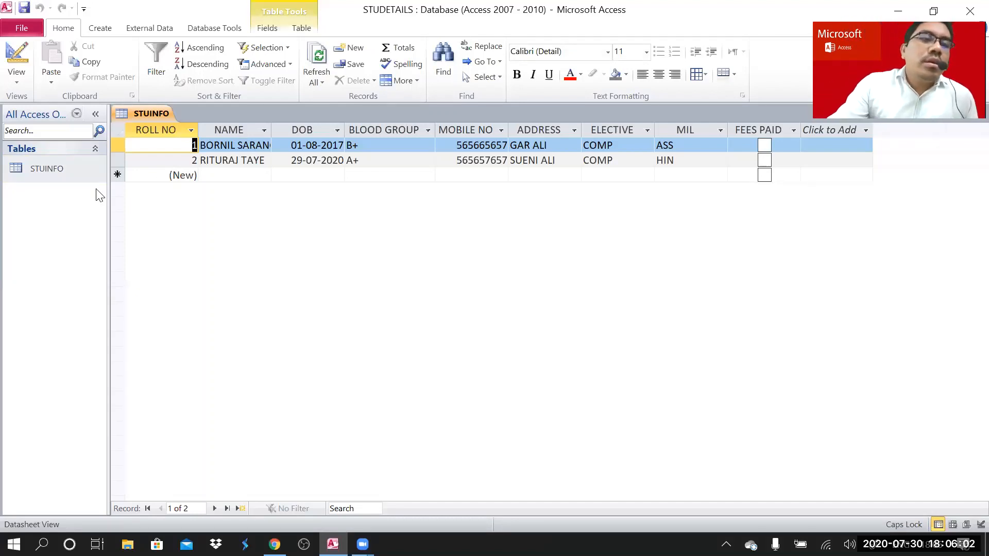
left_click(55, 179)
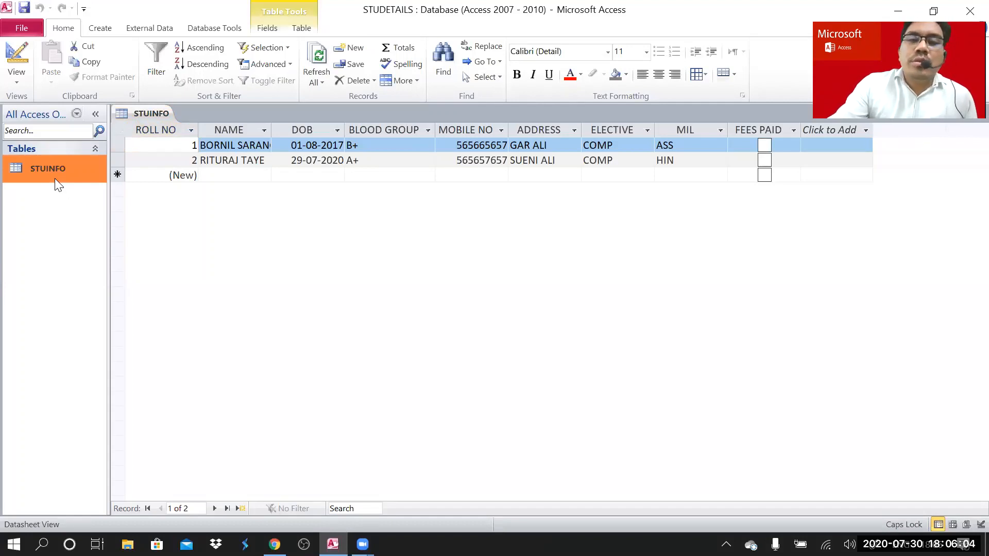
left_click(20, 78)
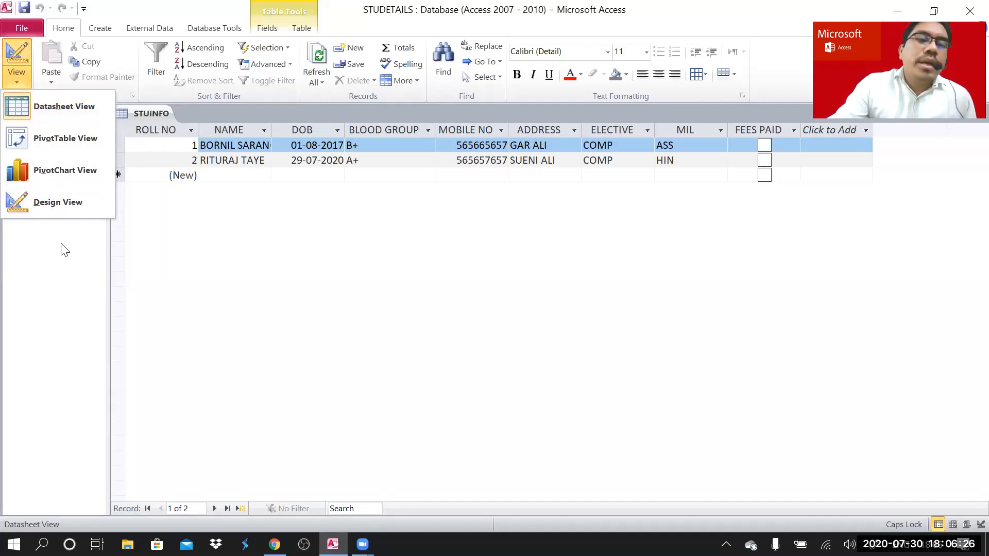
- Switch STUINFO to Design View and select the ELECTIVE field row
left_click(57, 204)
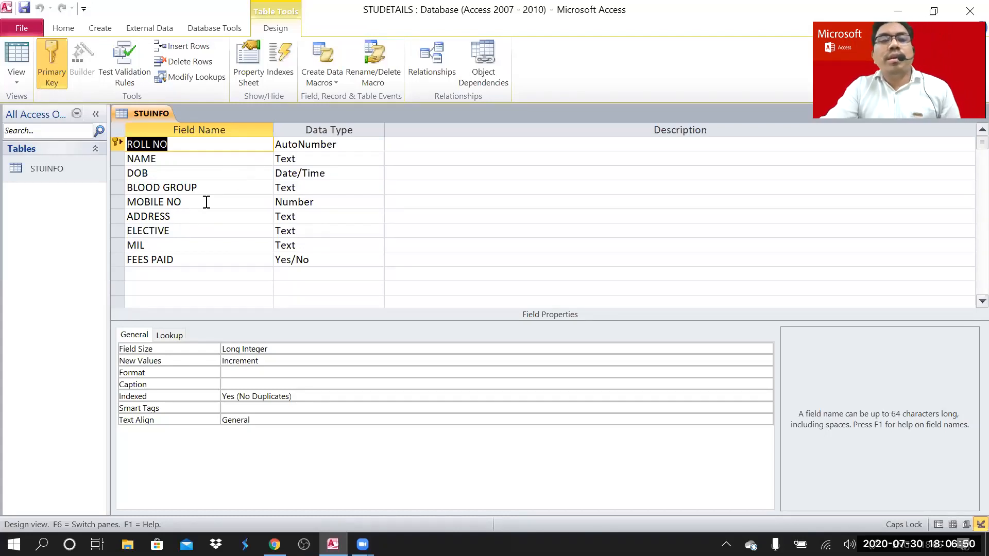
left_click(116, 231)
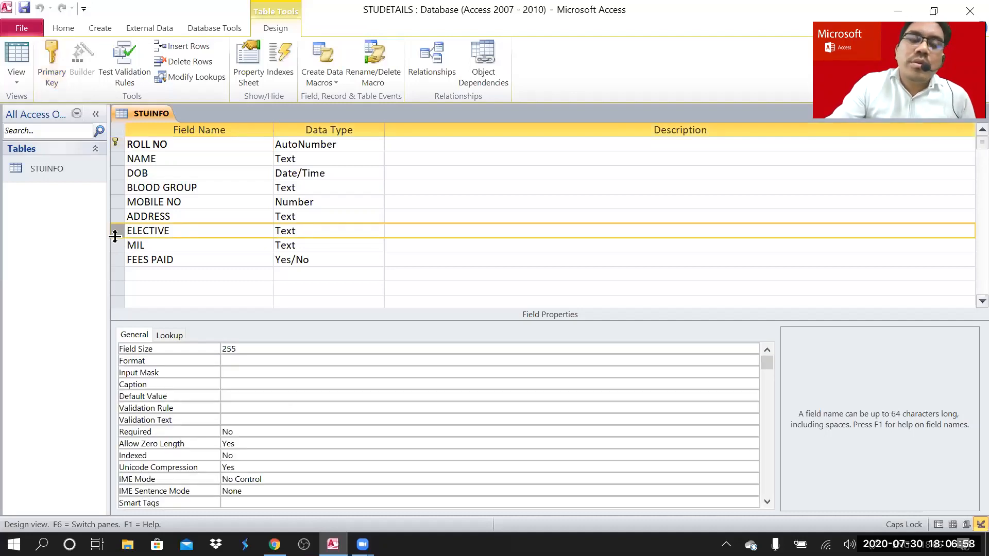
left_click(166, 247)
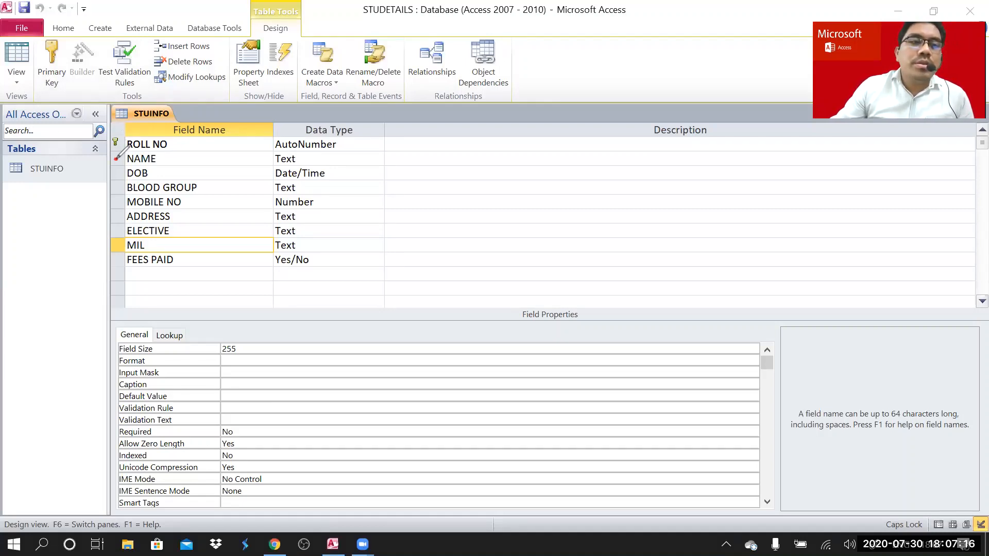
mouse_move(116, 157)
left_mouse_down()
mouse_move(124, 154)
mouse_move(123, 185)
left_mouse_up()
left_click(117, 202)
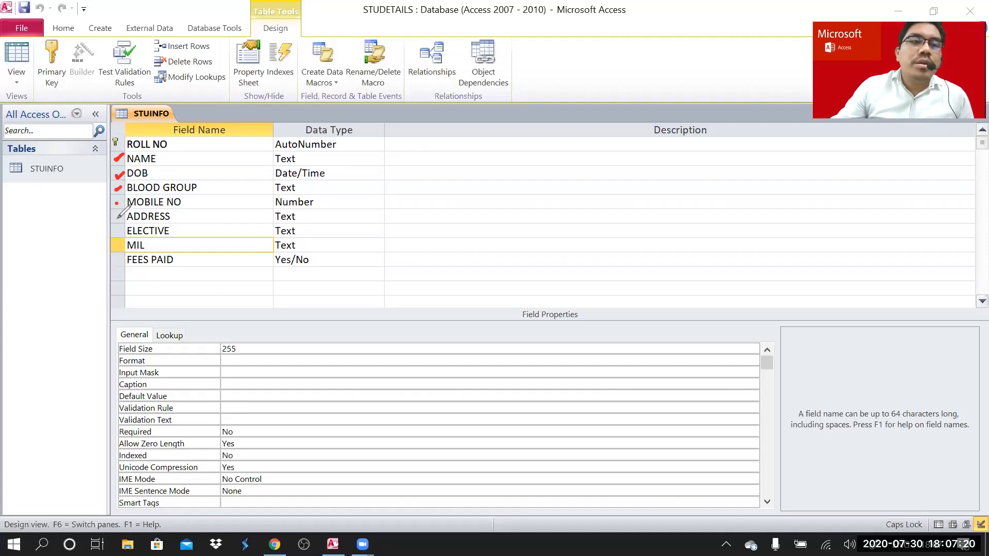
left_click(117, 218)
left_click(117, 231)
left_click(117, 245)
left_click(118, 261)
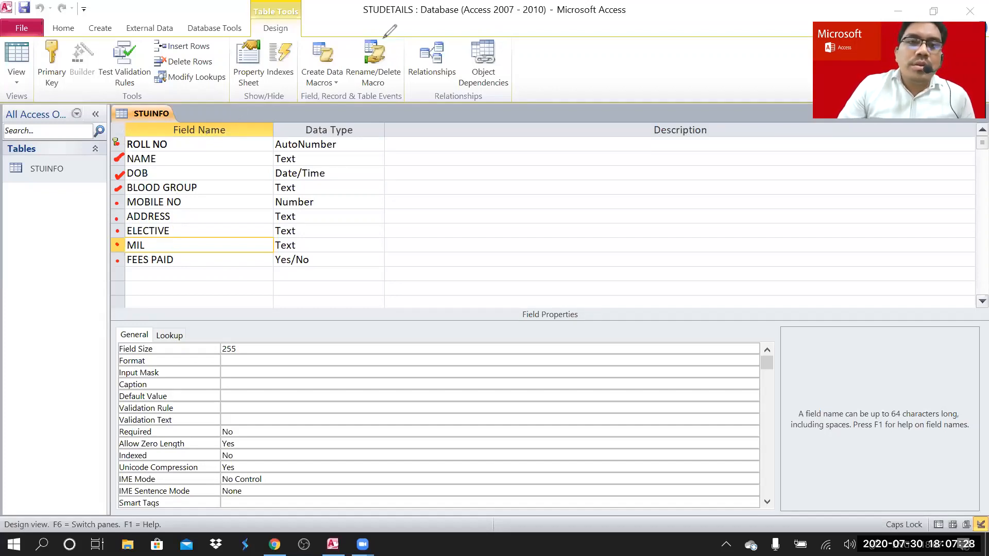
left_click(442, 54)
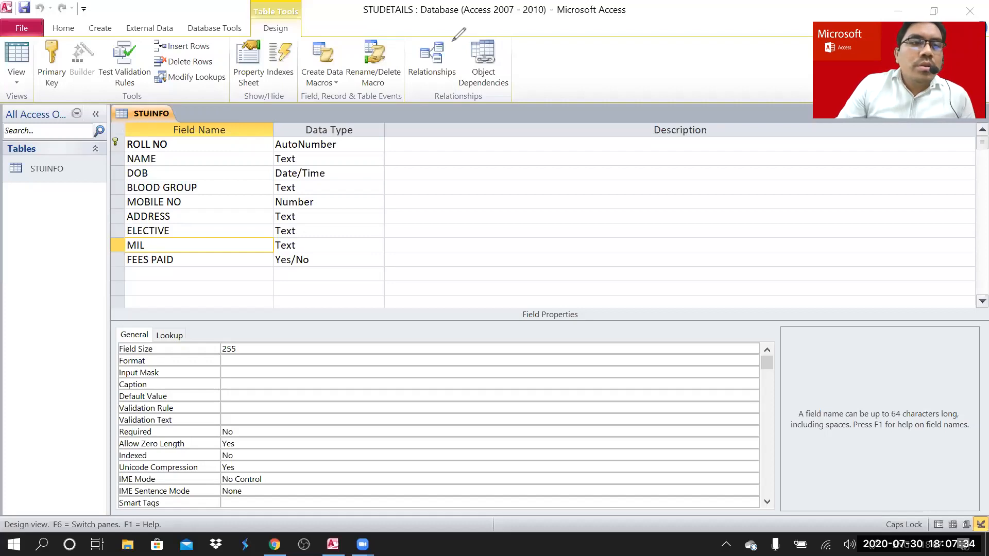
left_click(452, 41)
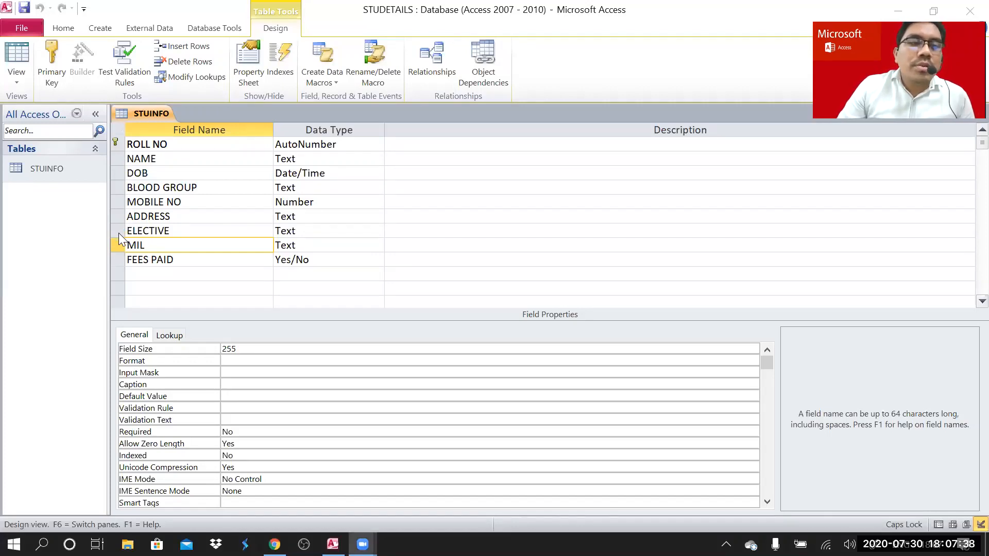
left_click(118, 230)
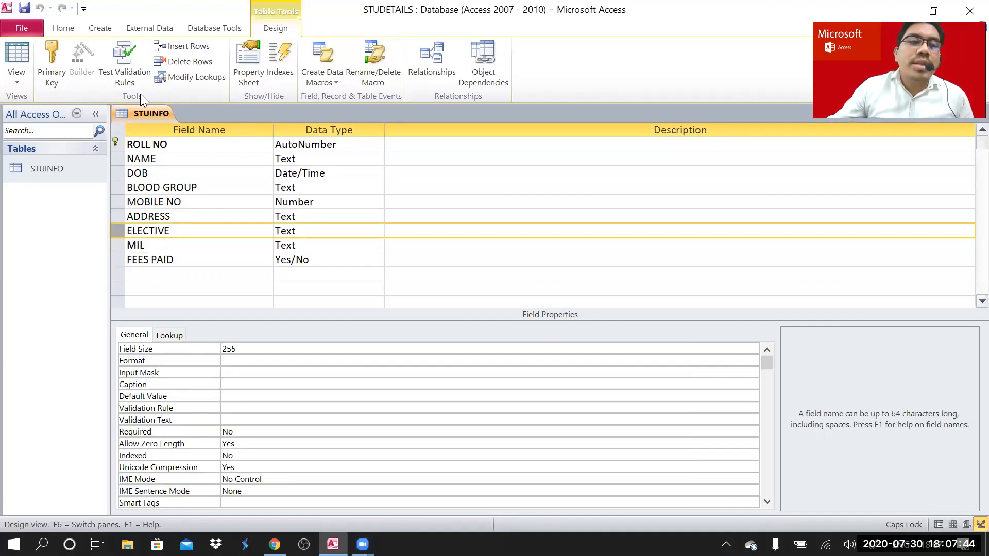
- Delete the ELECTIVE and MIL field rows from STUINFO, confirming each deletion
right_click(118, 233)
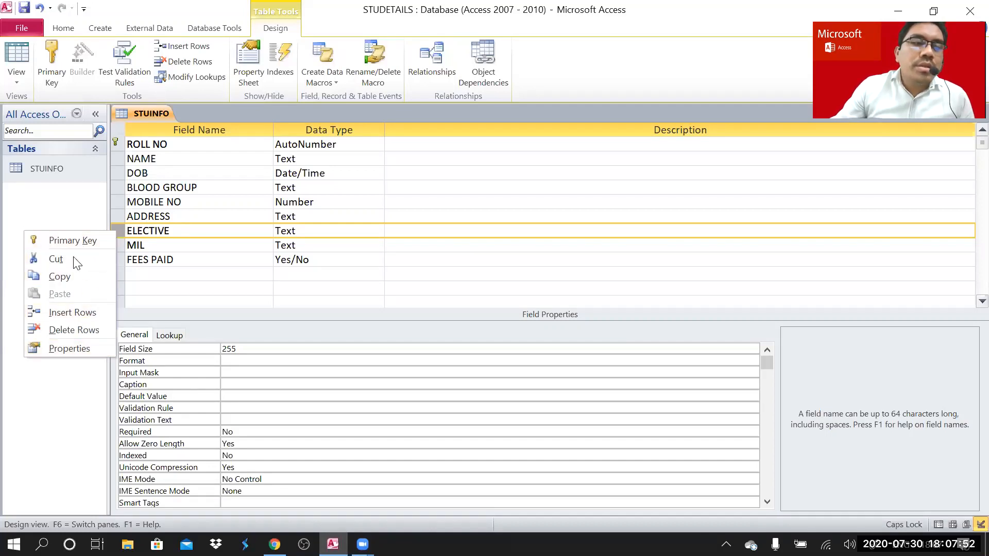
left_click(78, 329)
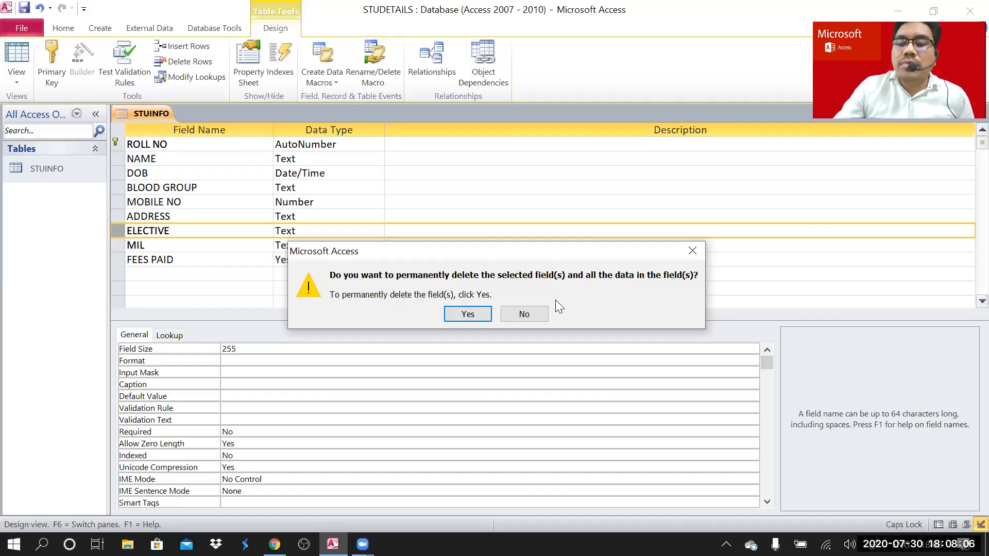
left_click(469, 315)
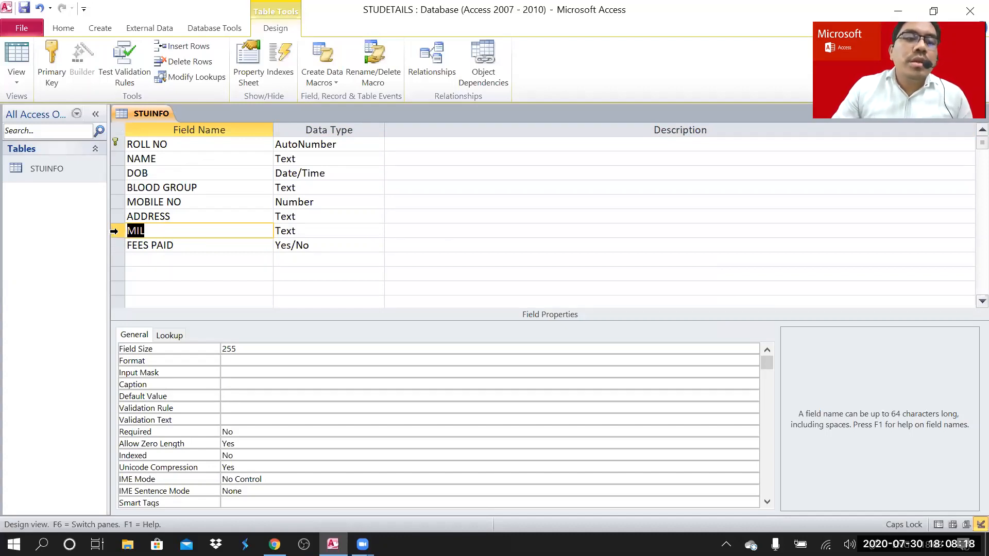
left_click(114, 231)
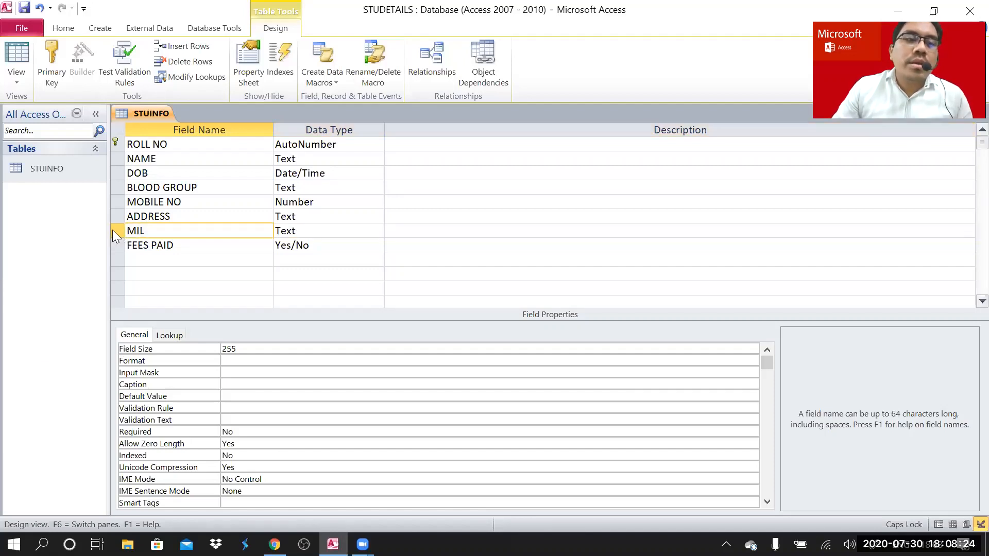
right_click(113, 230)
left_click(89, 329)
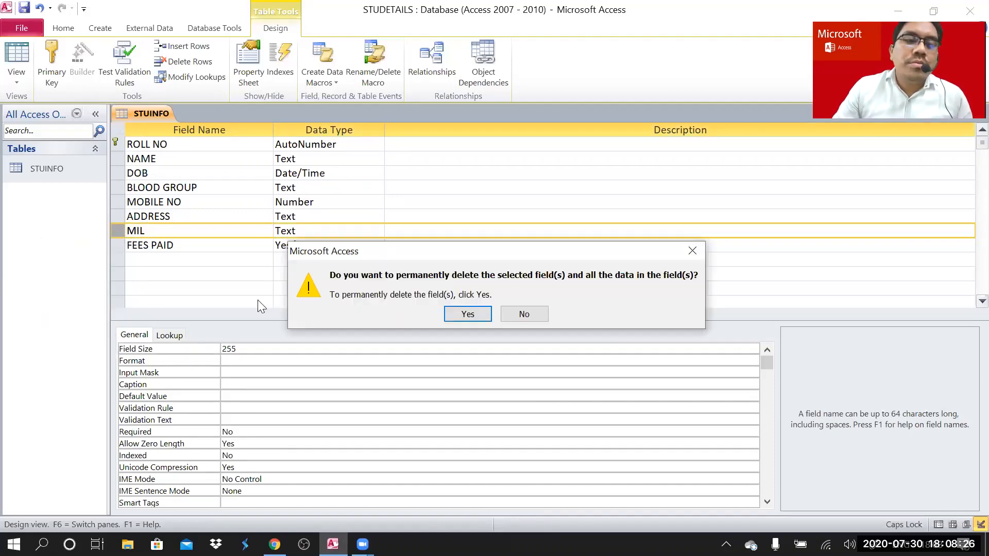
left_click(467, 312)
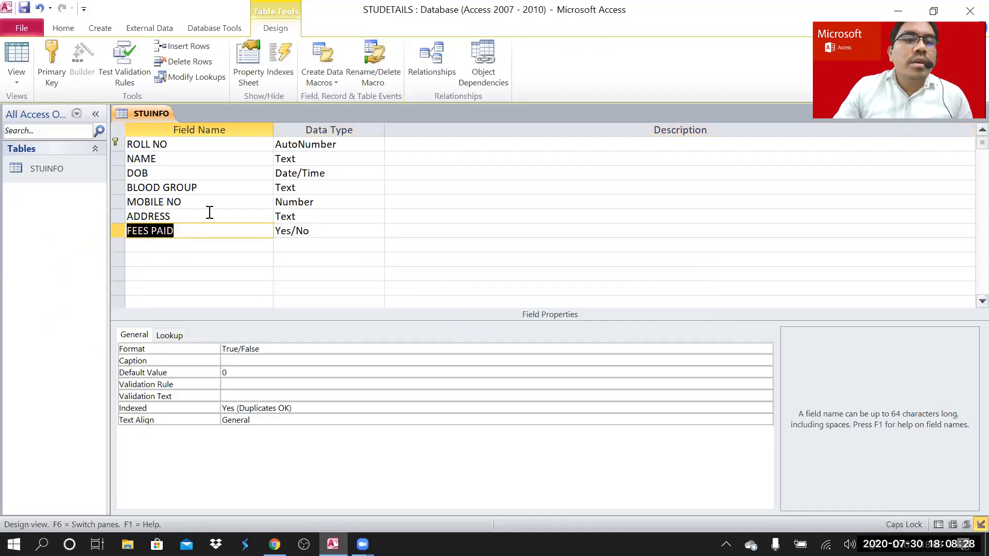
- Save STUINFO's changed design and reopen it in Datasheet View
left_click(83, 168)
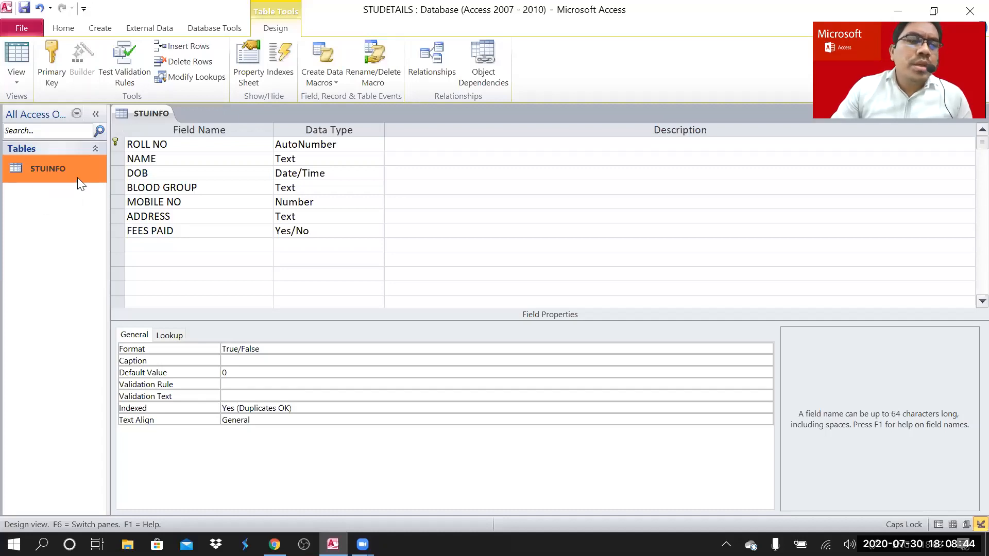
double_click(76, 171)
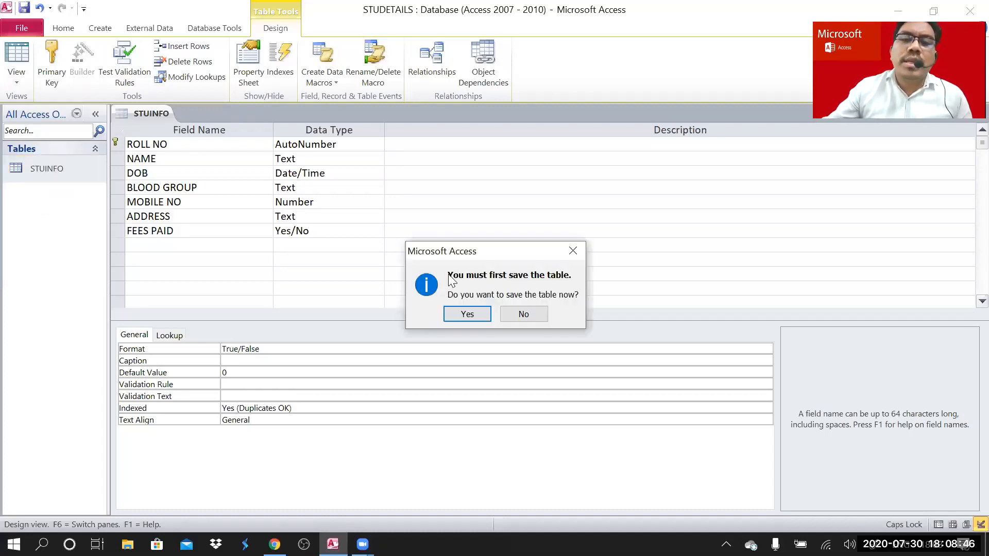
left_click(466, 315)
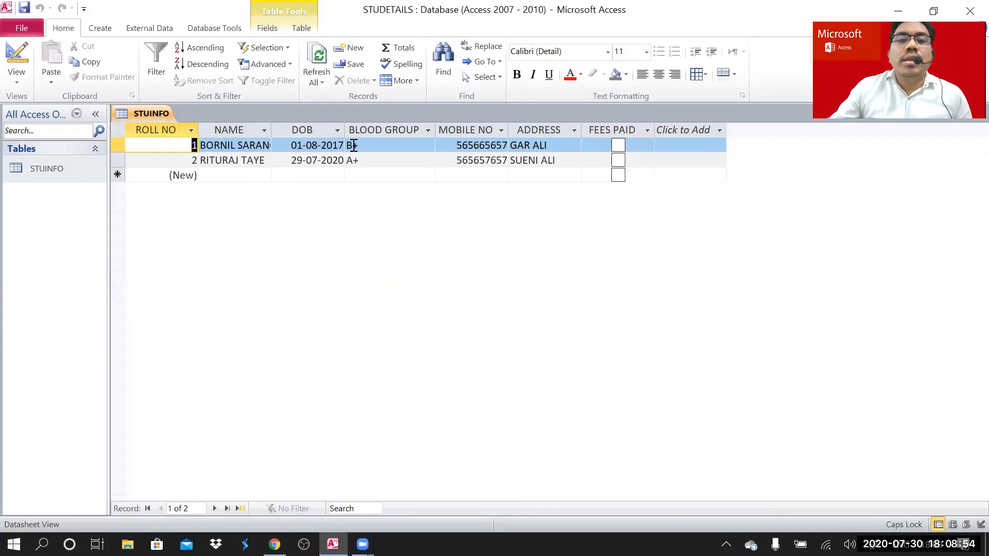
- Select each STUINFO column in turn, from BLOOD GROUP through FEES PAID and back to ROLL NO
left_click(418, 129)
left_click(474, 129)
left_click(553, 133)
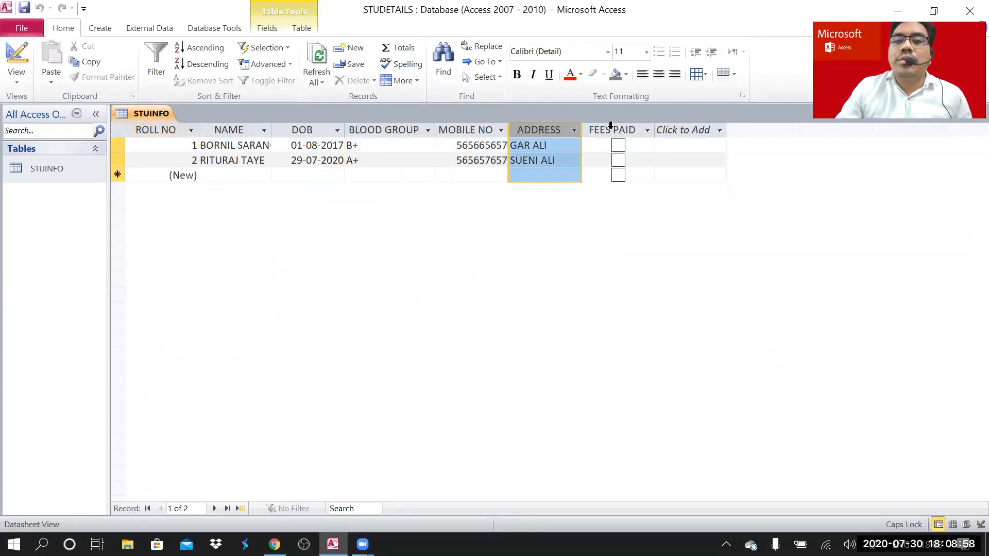
left_click(611, 129)
left_click(386, 126)
left_click(306, 129)
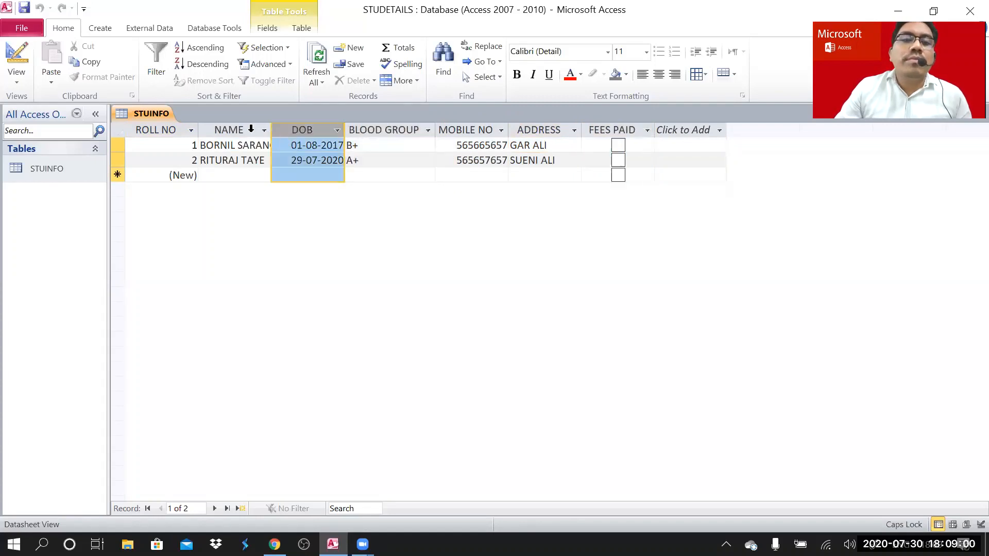
left_click(250, 129)
left_click(169, 133)
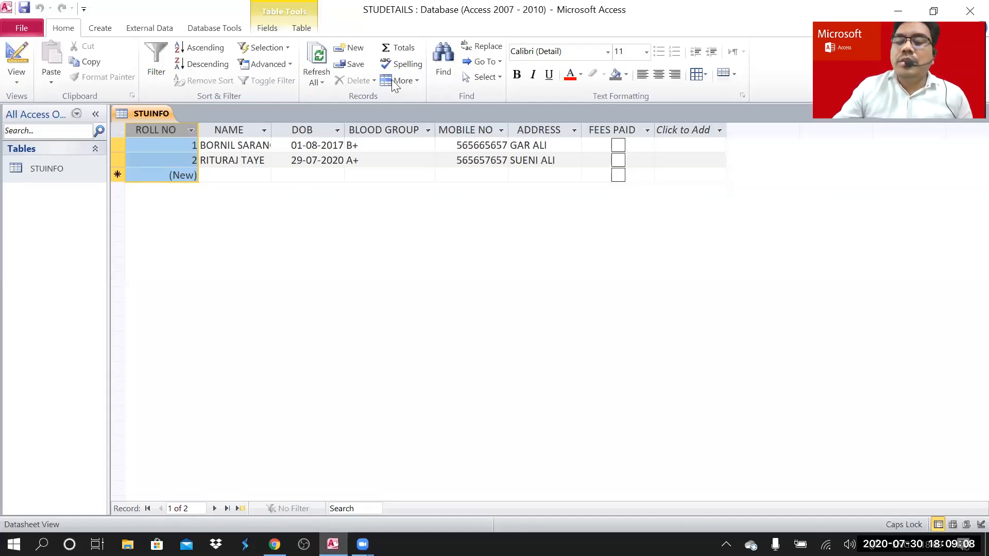
- Check the Fields tab options, then bring up the STUINFO table's context menu
left_click(452, 37)
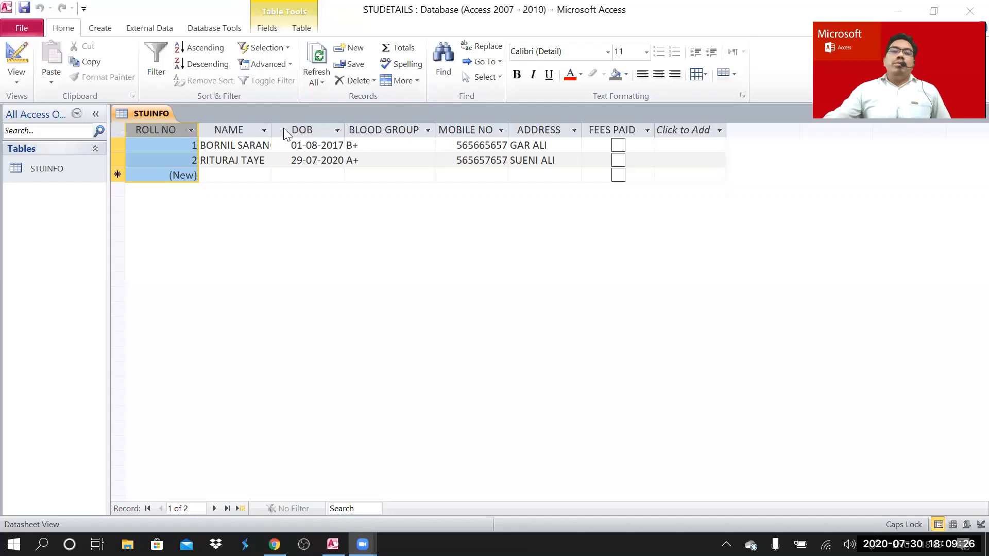
left_click(237, 178)
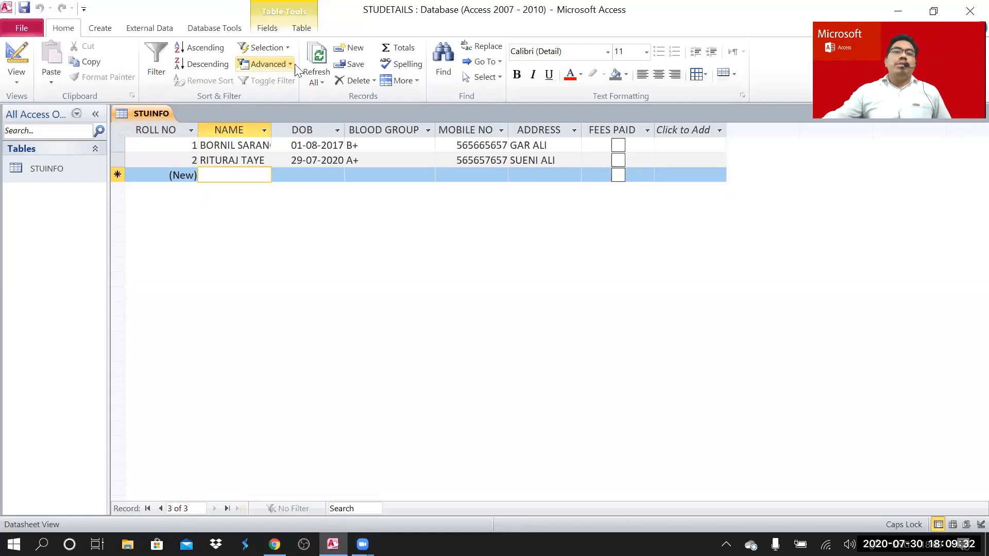
left_click(270, 30)
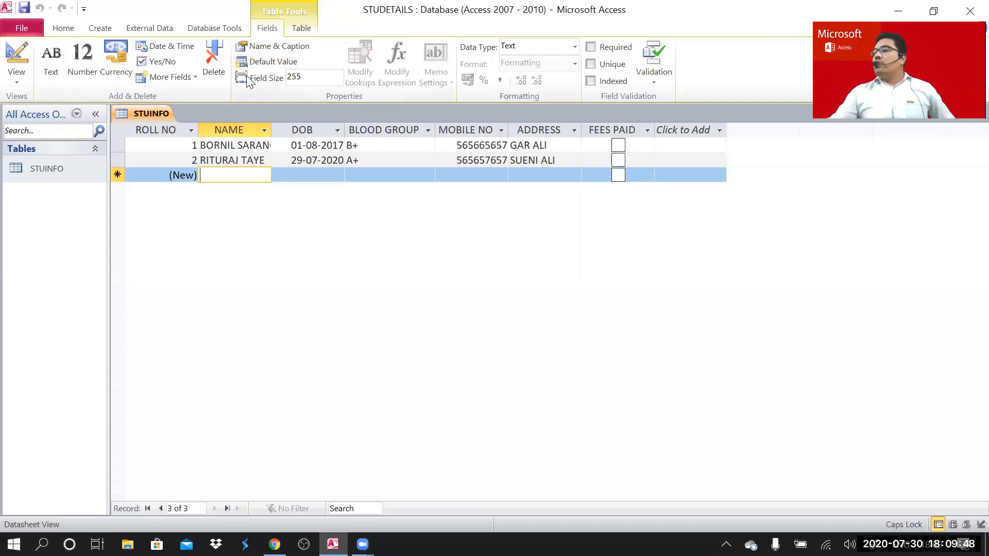
left_click(70, 169)
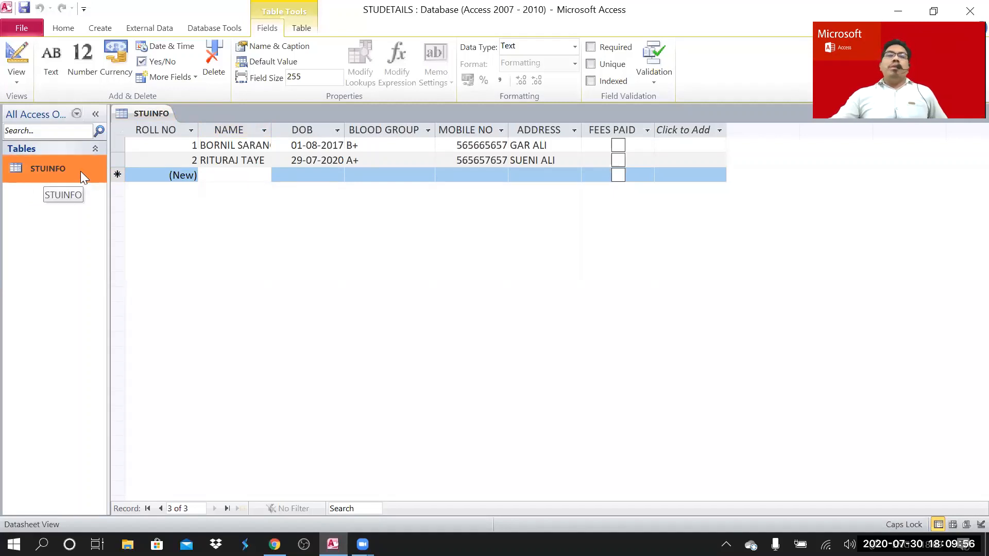
right_click(81, 171)
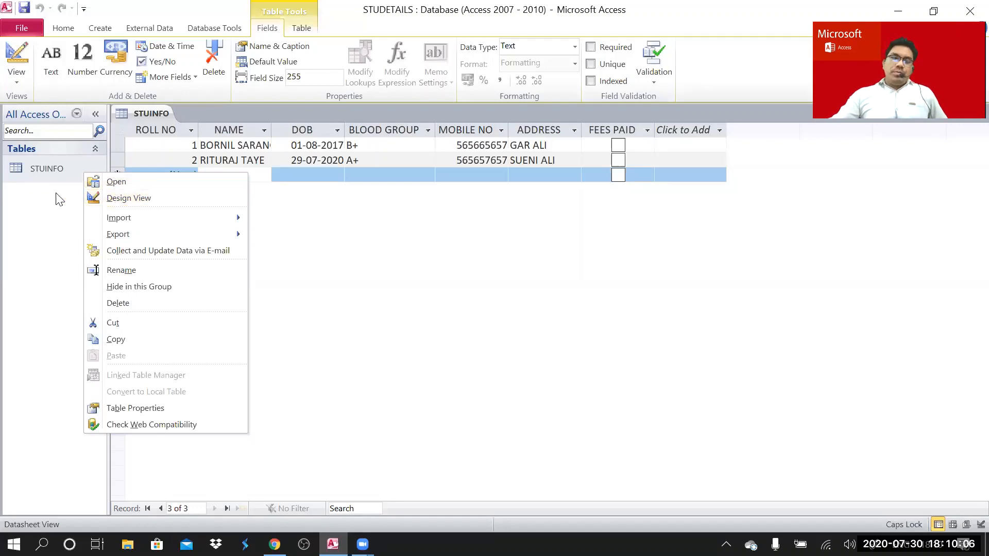
- Open STUINFO in Design View from its context menu and select the ROLL NO row
left_click(56, 167)
right_click(56, 167)
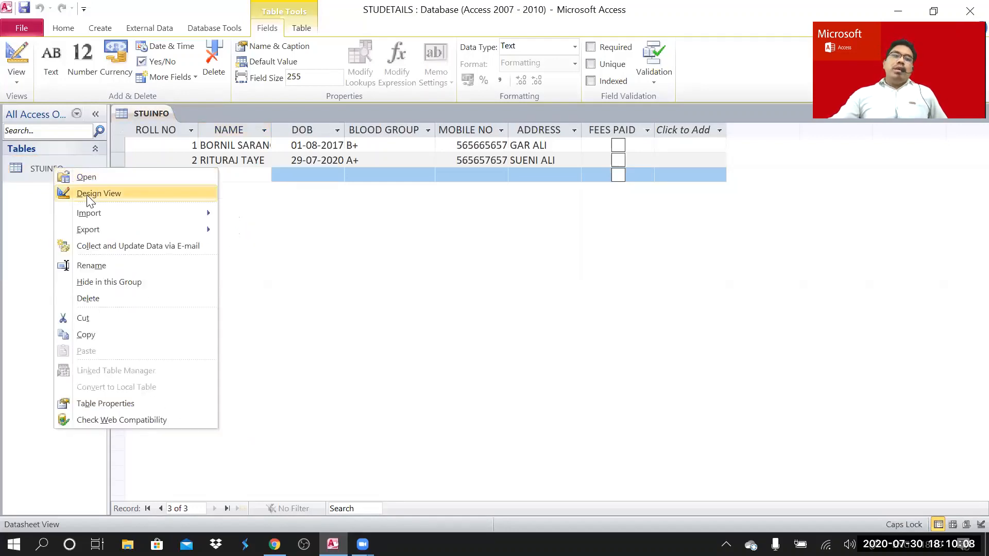
left_click(87, 195)
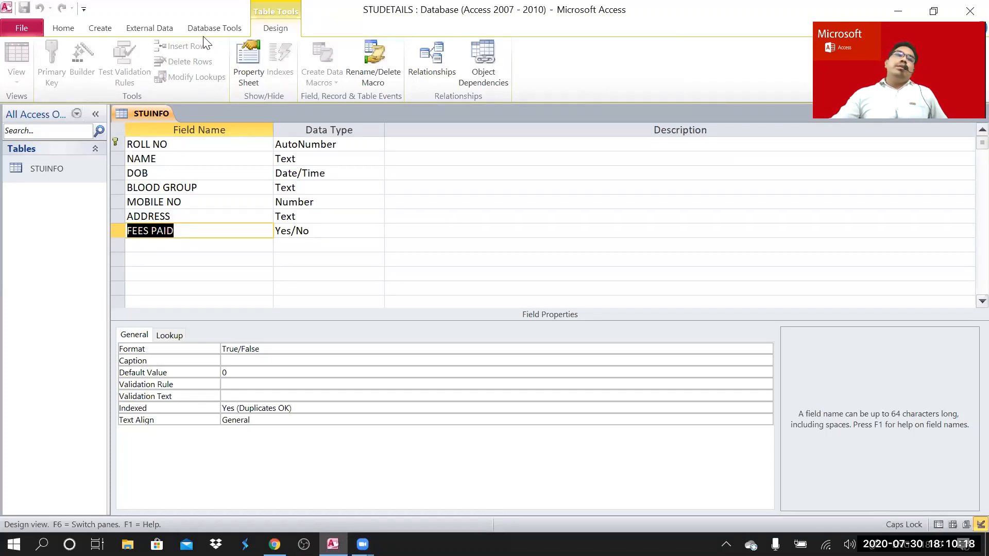
mouse_move(116, 134)
left_mouse_down()
mouse_move(102, 180)
mouse_move(126, 168)
left_mouse_up()
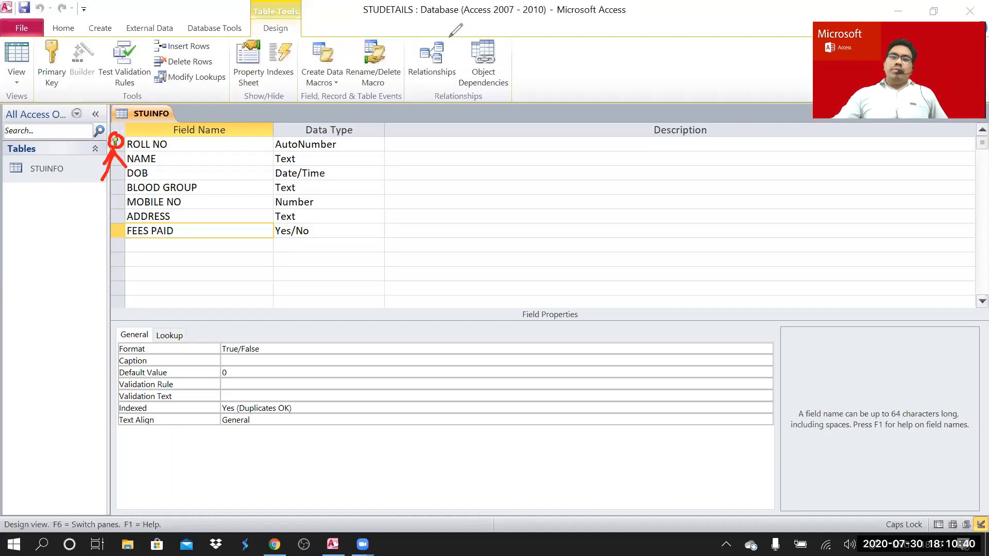
left_click(523, 38)
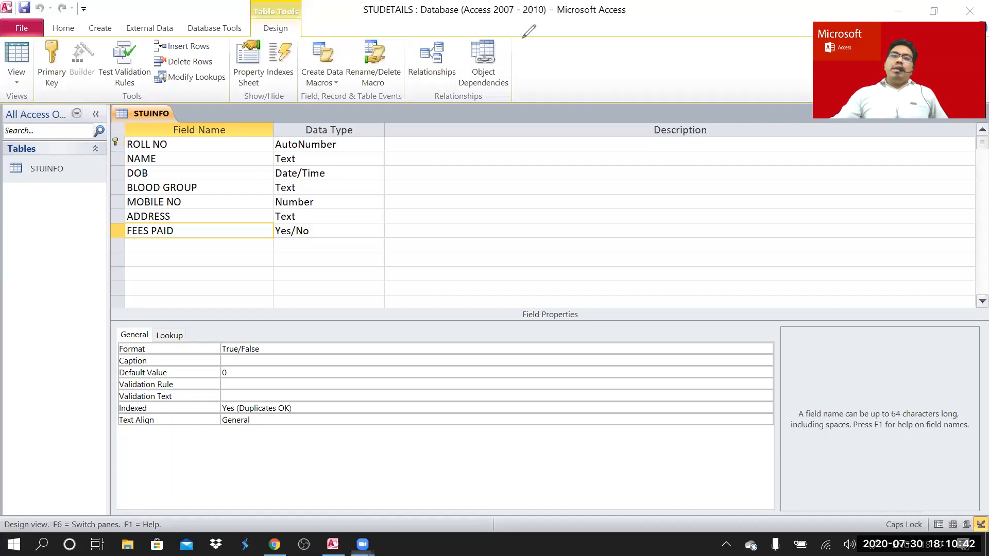
left_click(115, 142)
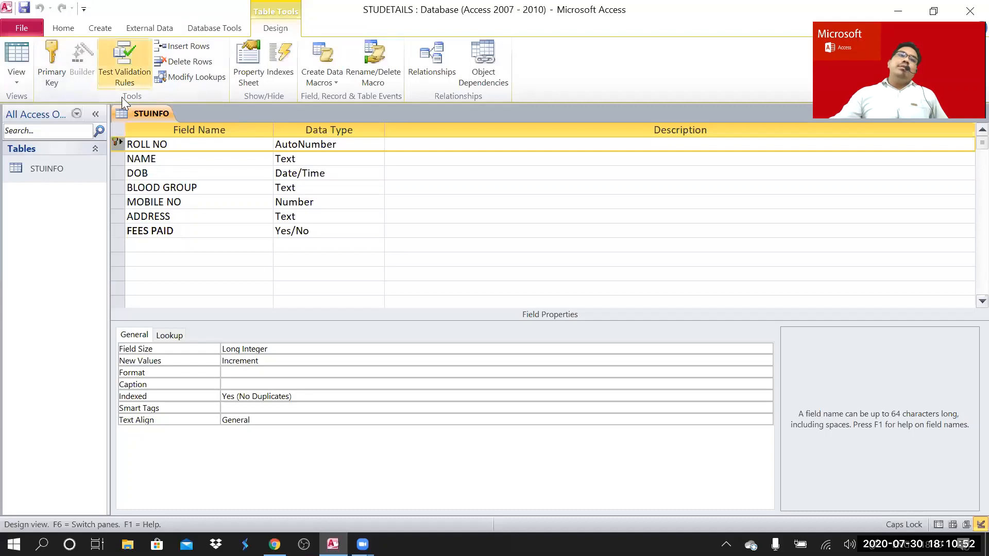
- Toggle Primary Key on ROLL NO, leaving it off so Indexed reads No
left_click(51, 55)
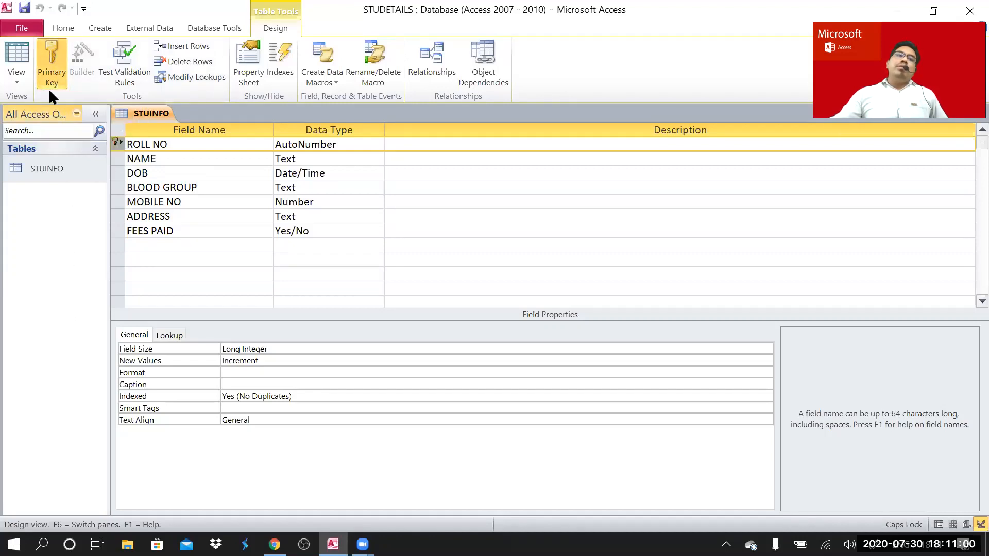
left_click(52, 62)
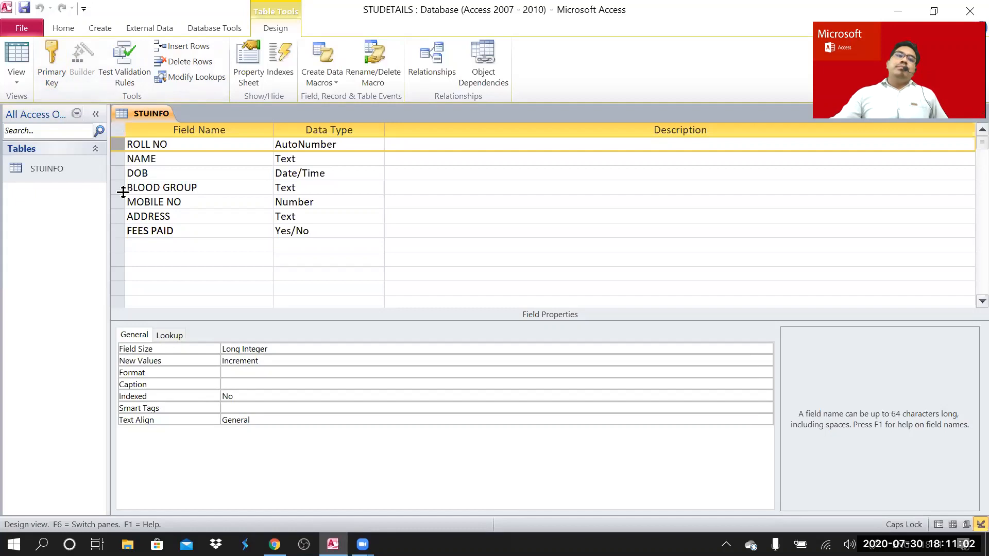
left_click(51, 55)
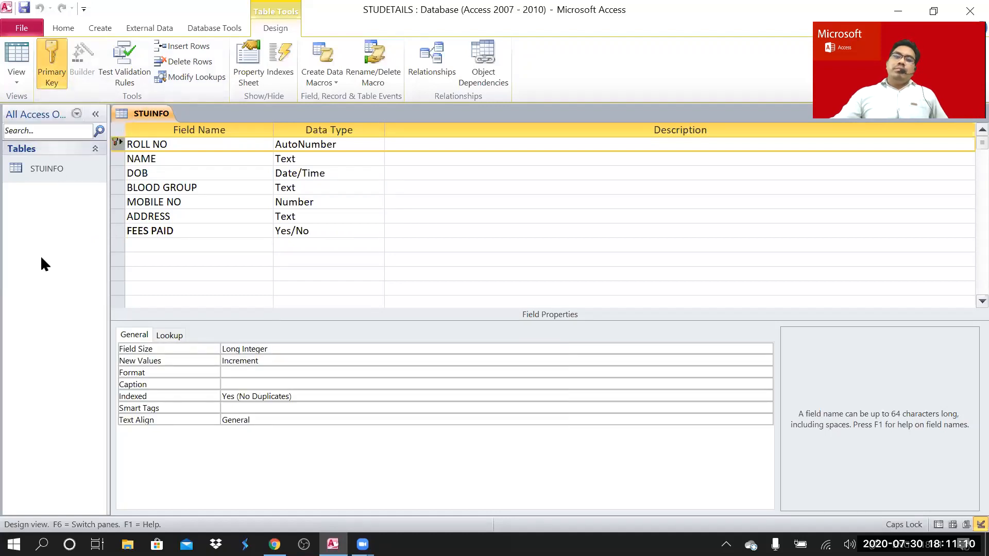
left_click(57, 58)
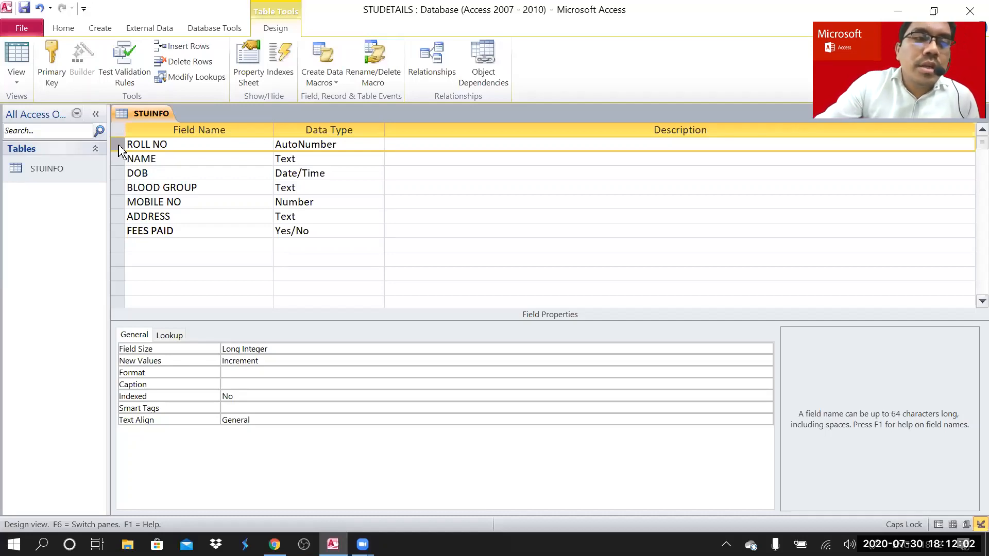
- Select the ROLL NO and NAME rows together and set them as a composite primary key
mouse_move(118, 146)
left_mouse_down()
mouse_move(123, 167)
mouse_move(120, 146)
left_mouse_up()
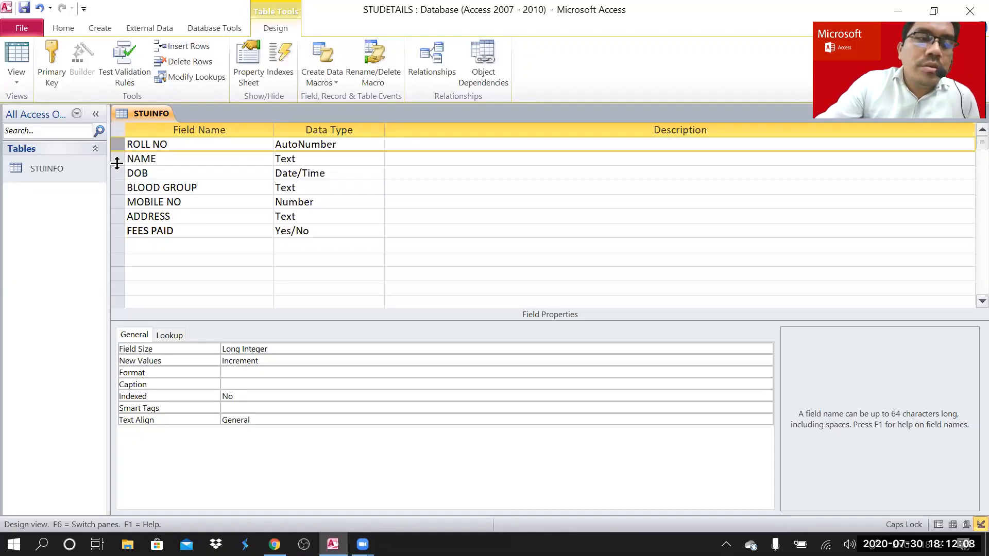
left_click(120, 161)
left_click(116, 173)
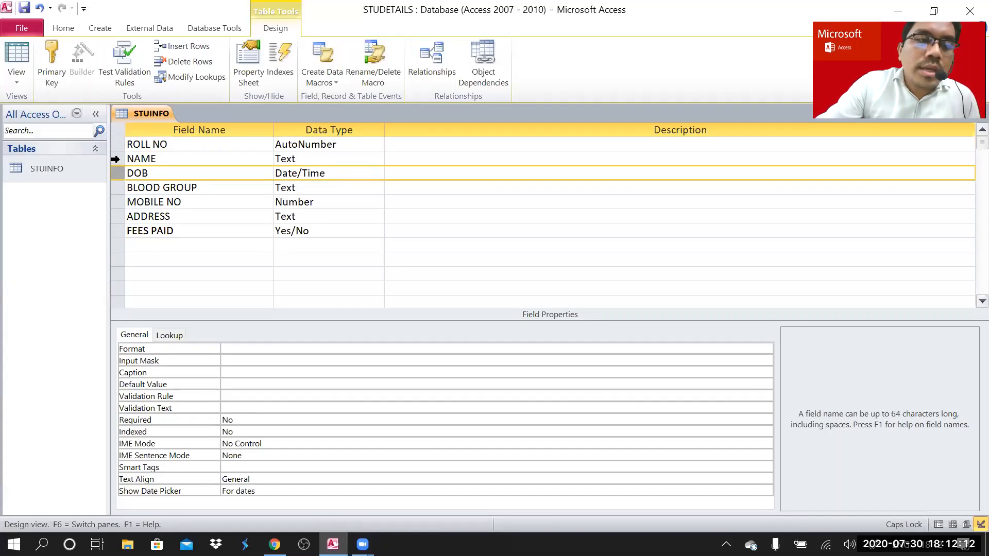
left_click_drag(115, 159, 116, 146)
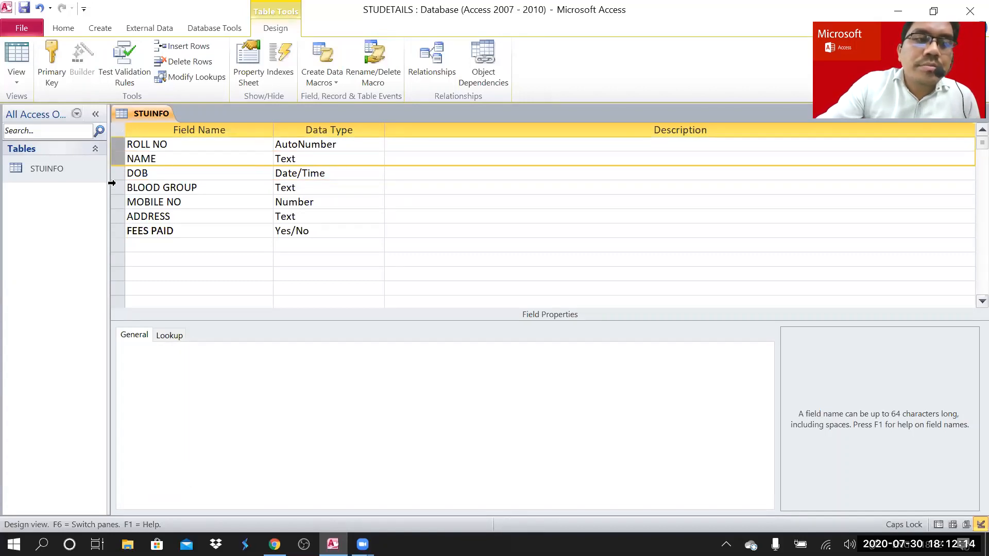
left_click(172, 202)
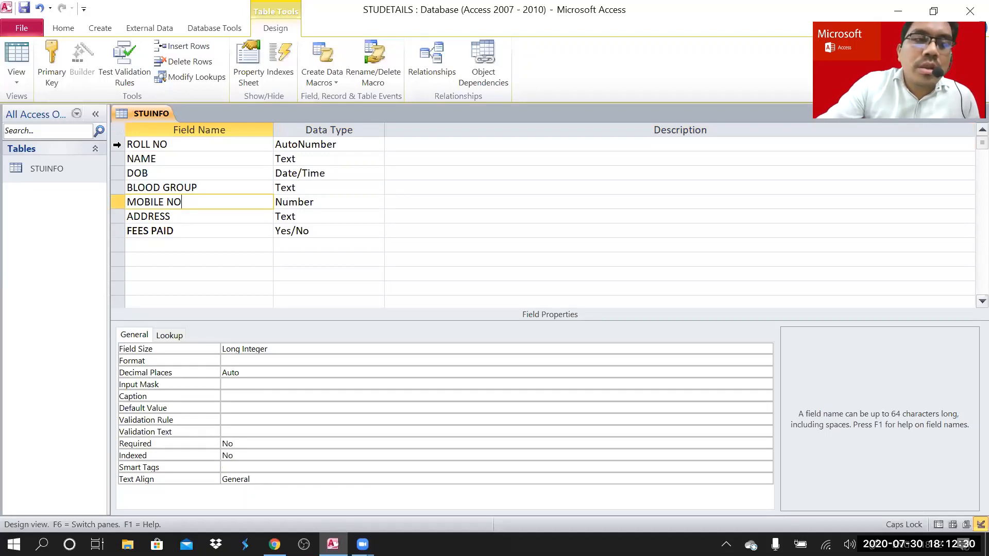
left_click(117, 144)
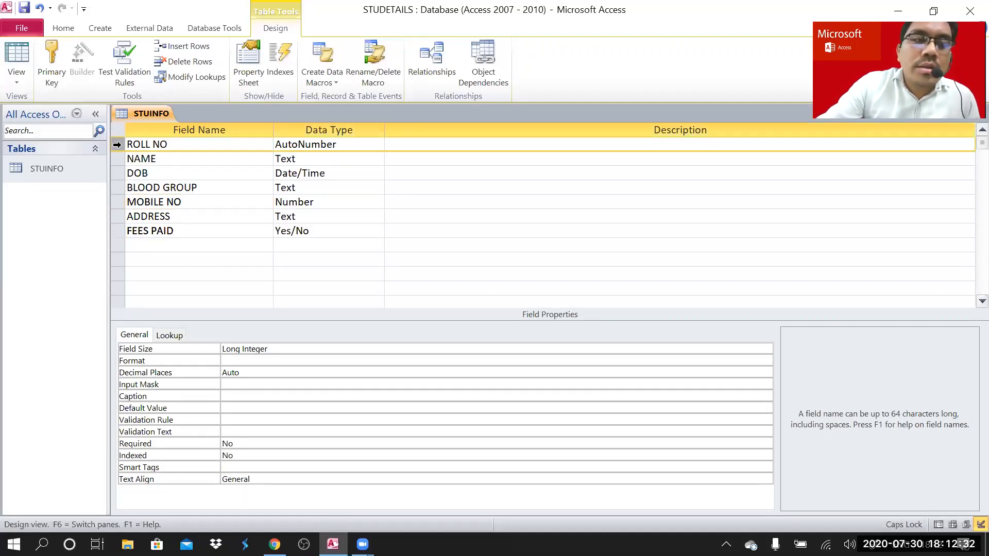
left_click_drag(117, 144, 115, 161)
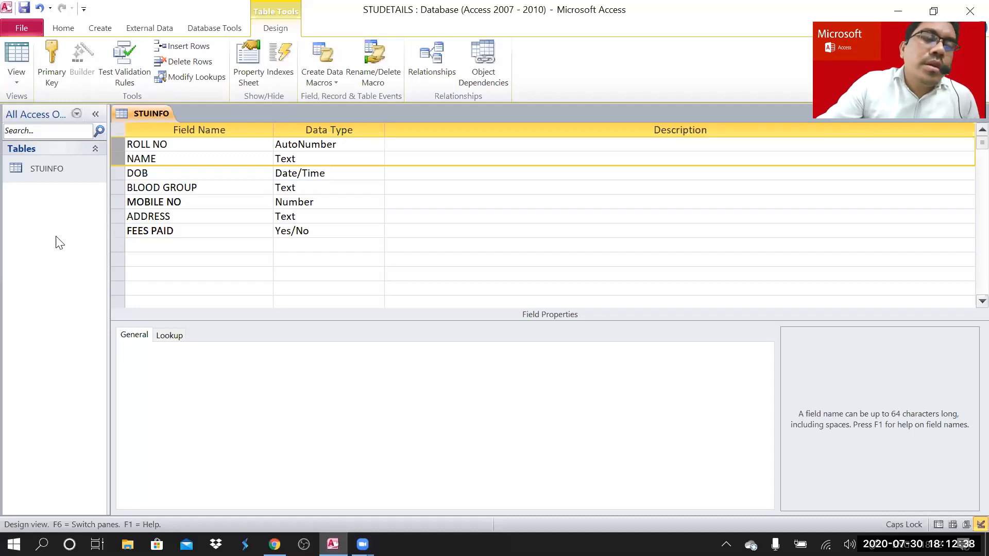
left_click(51, 54)
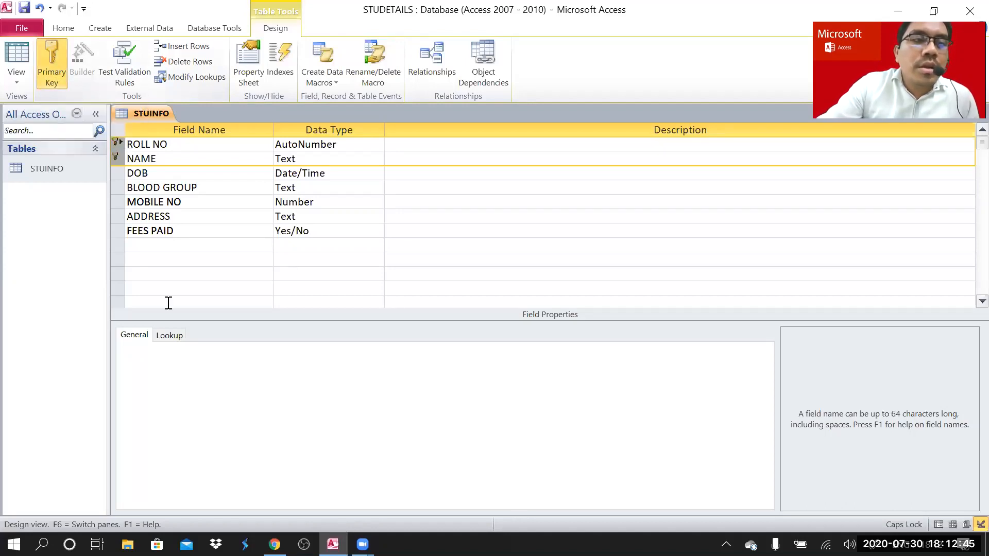
left_click(198, 221)
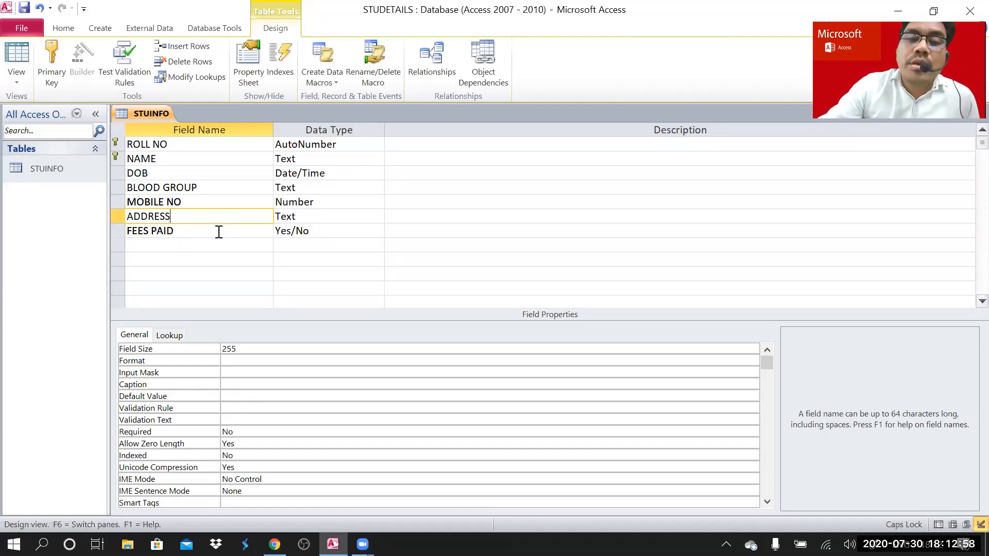
- Review field properties from FEES PAID up to DOB, then select the NAME row
left_click(175, 230)
left_click(180, 216)
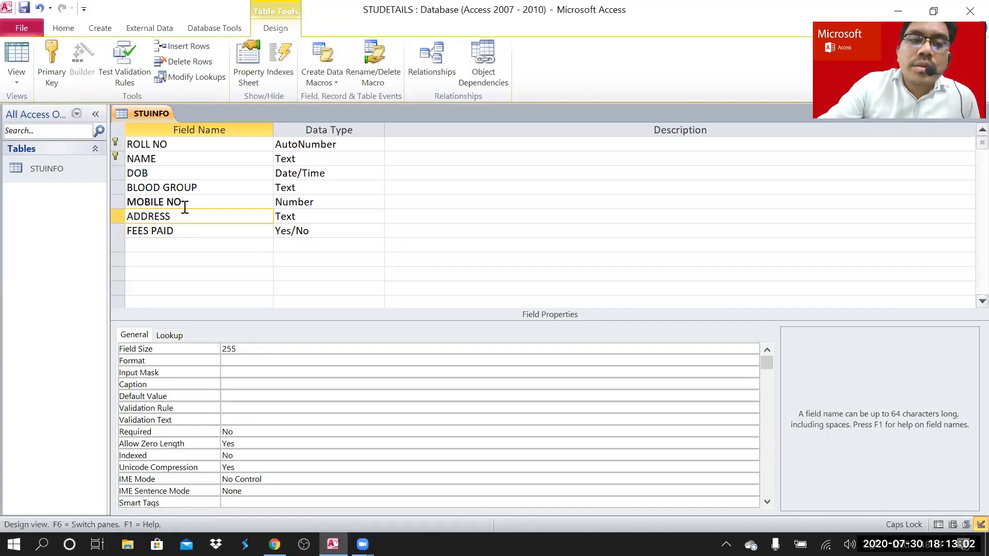
left_click(185, 205)
left_click(200, 188)
left_click(170, 177)
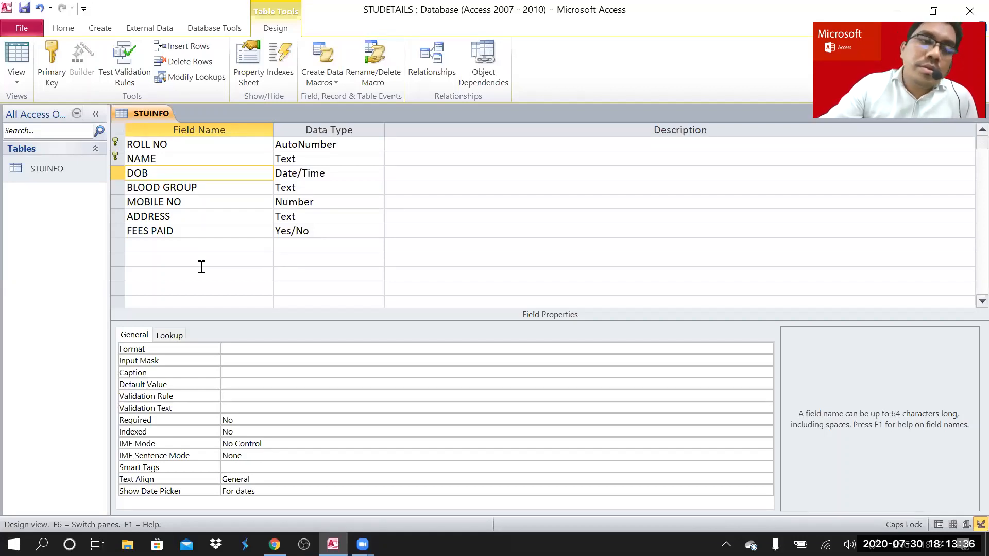
left_click(163, 159)
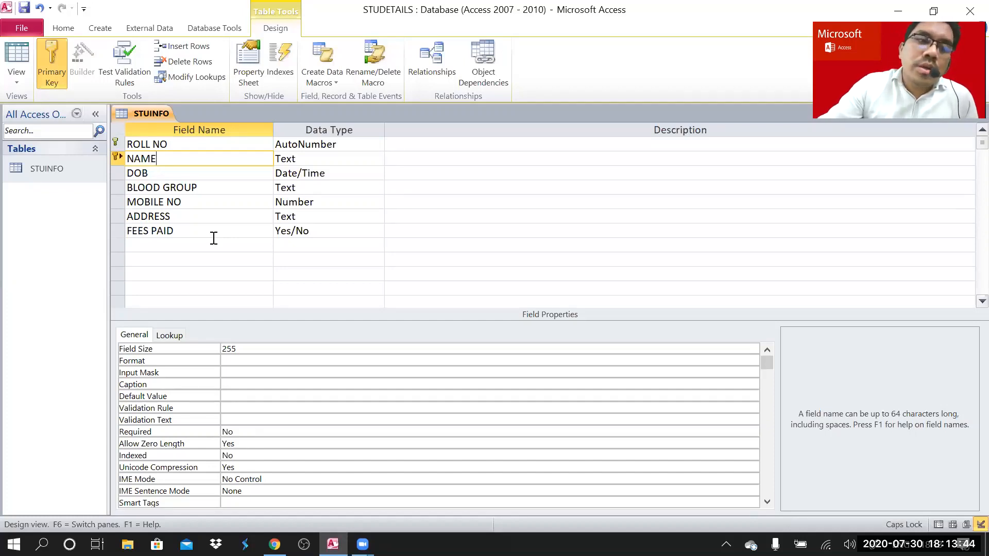
- Save the STUINFO design, open its two student records, and select the ROLL NO and NAME columns
double_click(55, 173)
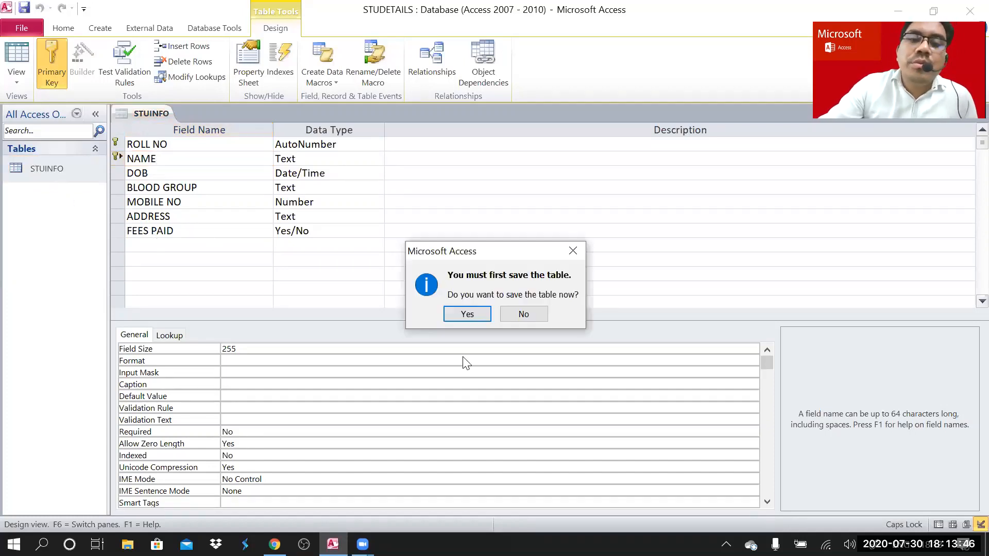
left_click(470, 314)
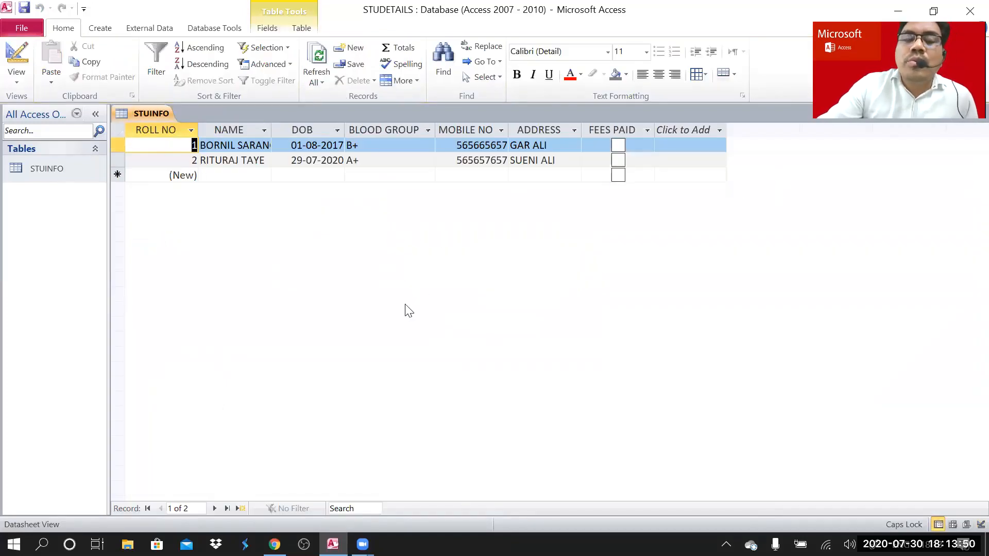
left_click(166, 130)
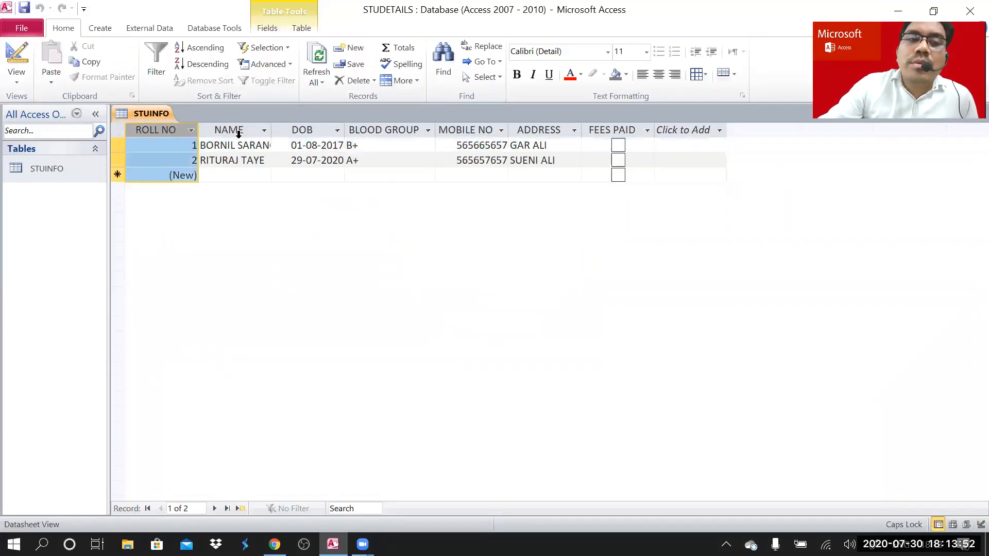
left_click(238, 131)
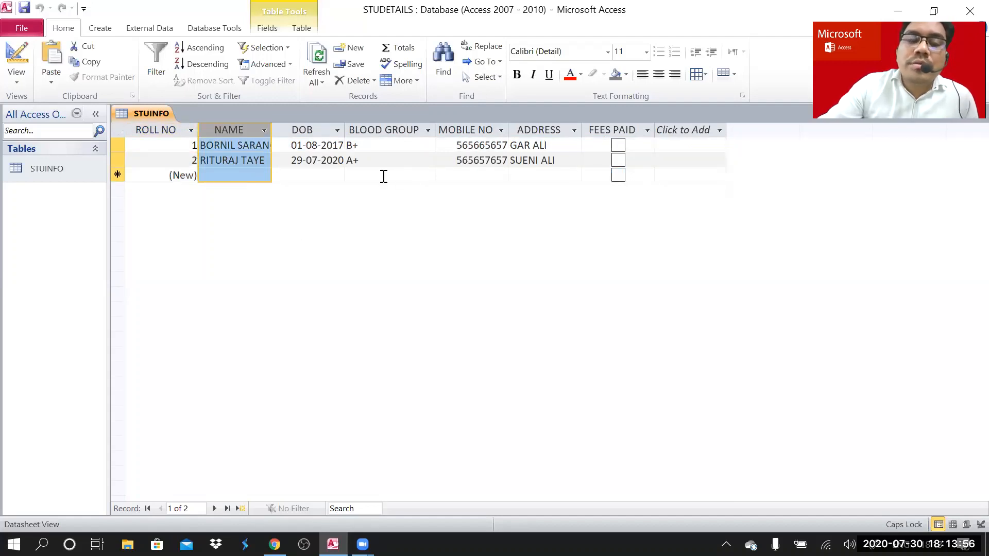
- Step through the new record's NAME, DOB, BLOOD GROUP, MOBILE NO and ADDRESS cells
left_click(238, 176)
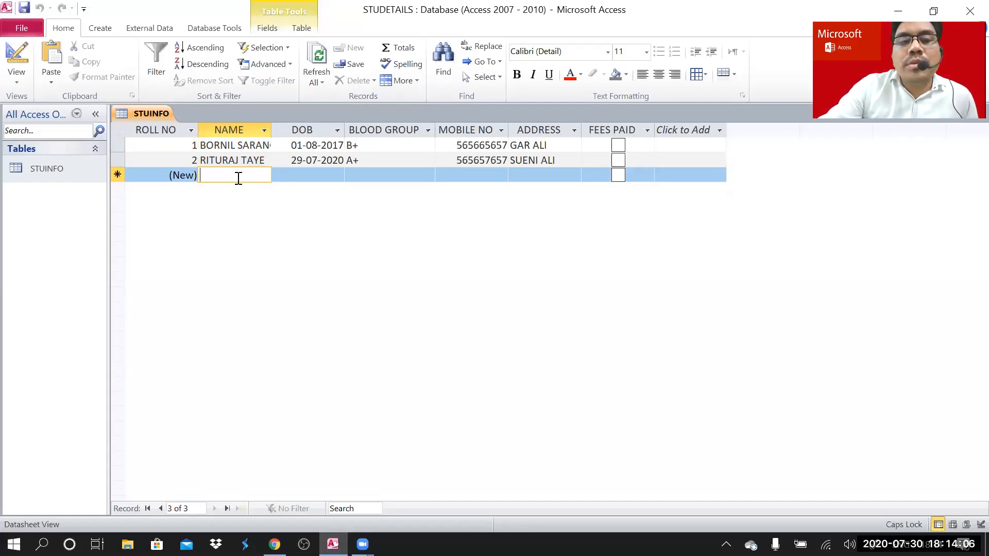
left_click(323, 175)
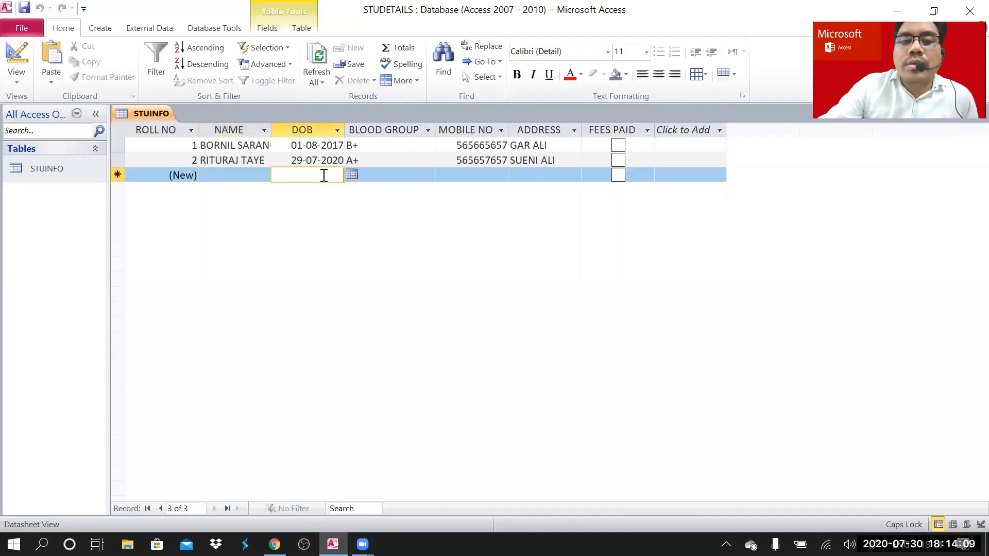
left_click(399, 176)
left_click(473, 176)
left_click(564, 176)
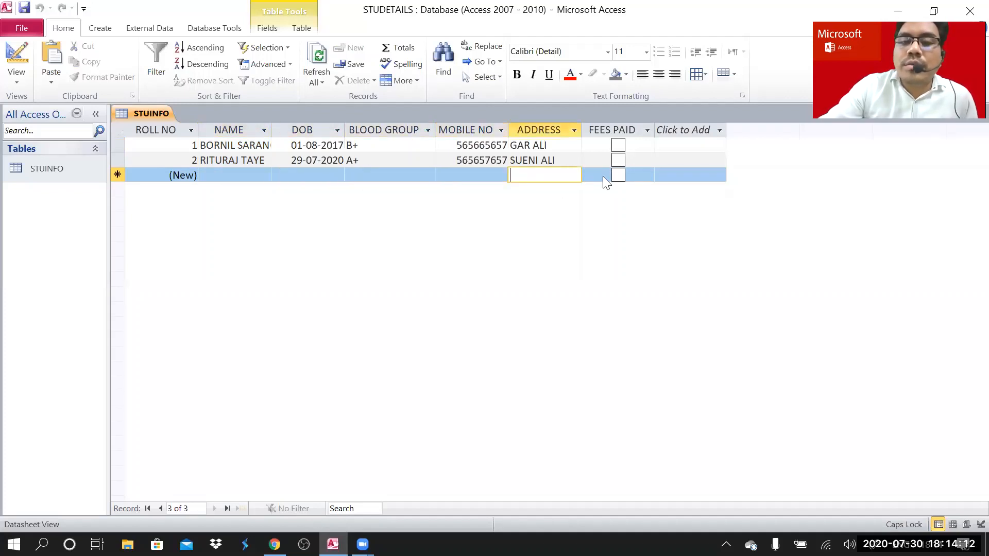
left_click(221, 177)
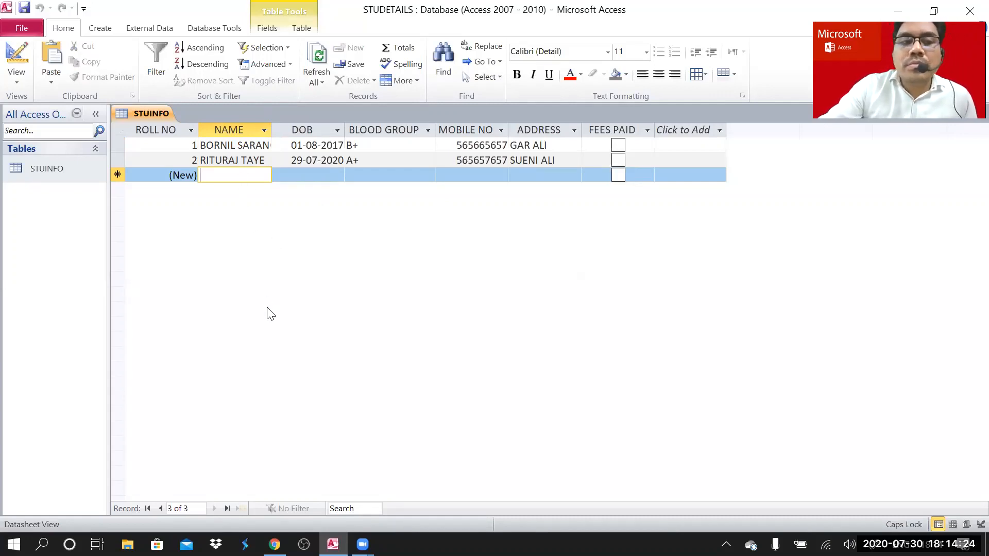
left_click(62, 172)
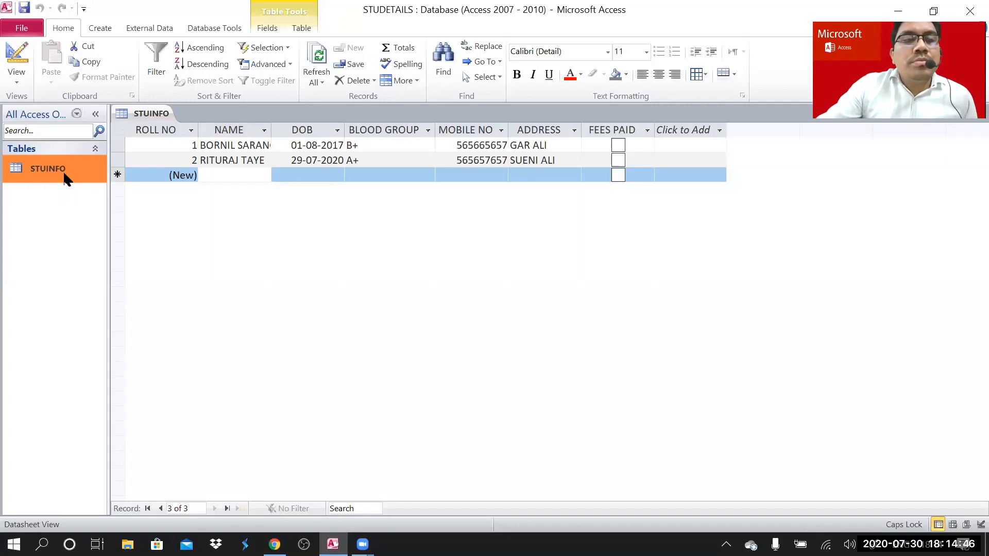
- Reopen STUINFO in Design View from the navigation pane and select the NAME field row
right_click(66, 178)
left_click(85, 199)
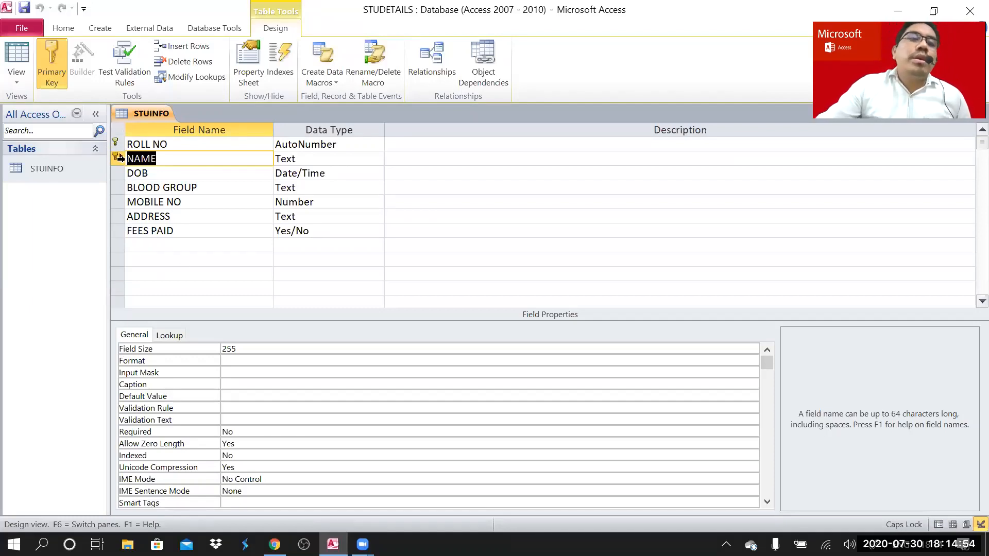
left_click(118, 158)
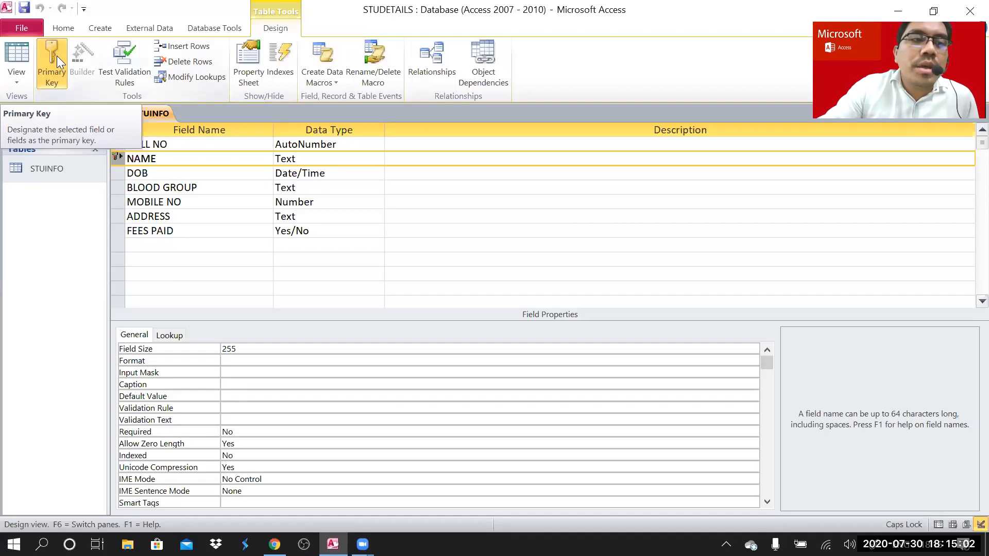
- Clear the ROLL NO and NAME composite primary key so STUINFO has no key
left_click(221, 244)
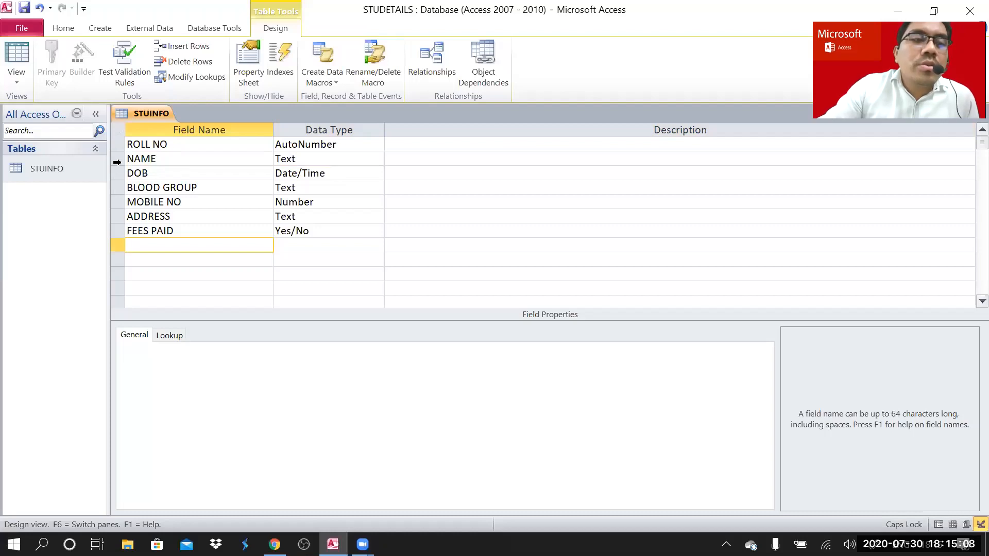
left_click(118, 144)
left_click(118, 158, "shift")
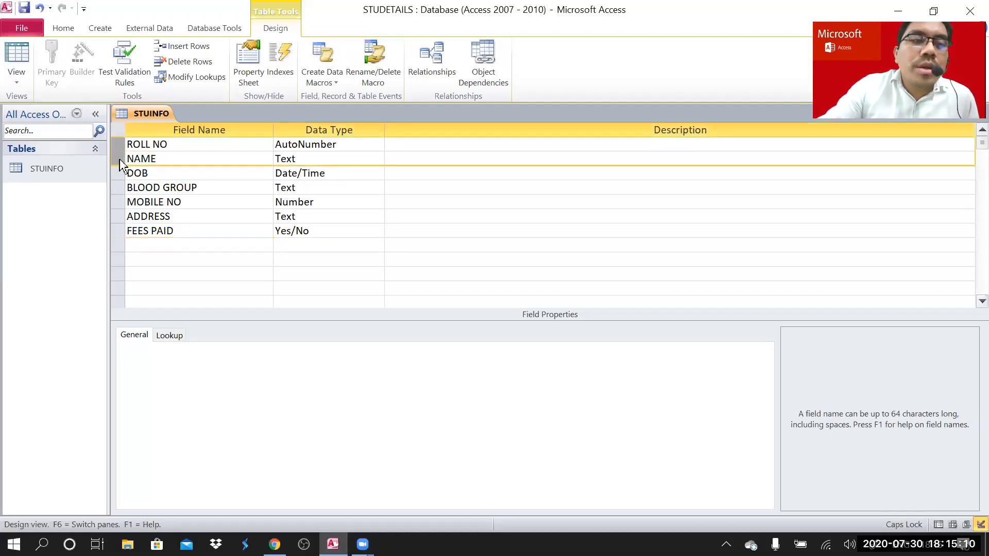
left_click(52, 55)
left_click(217, 261)
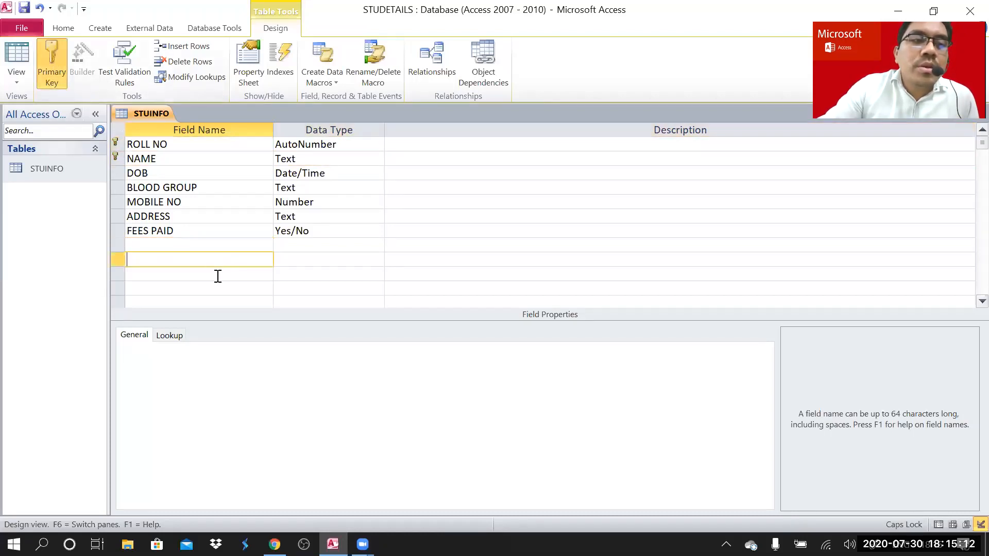
left_click(117, 158)
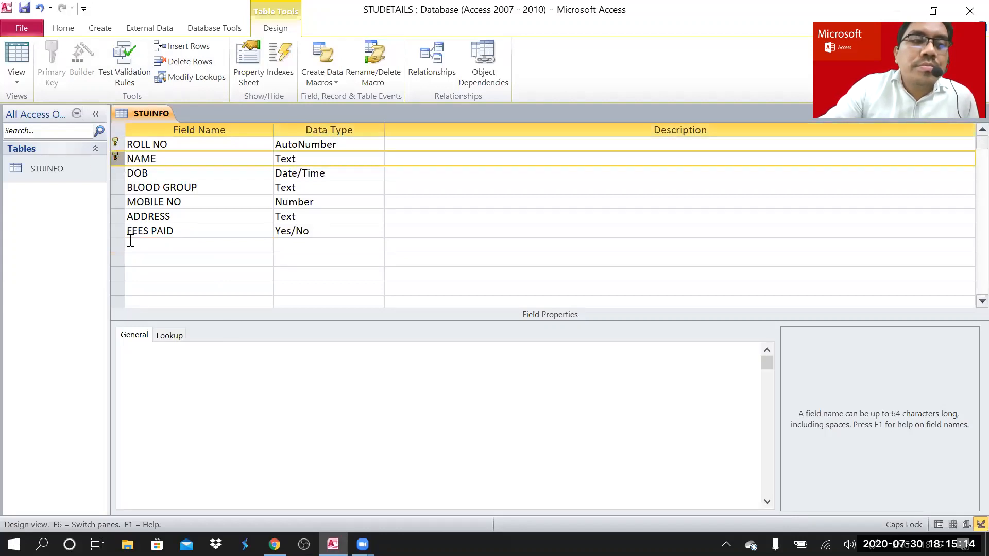
left_click(45, 53)
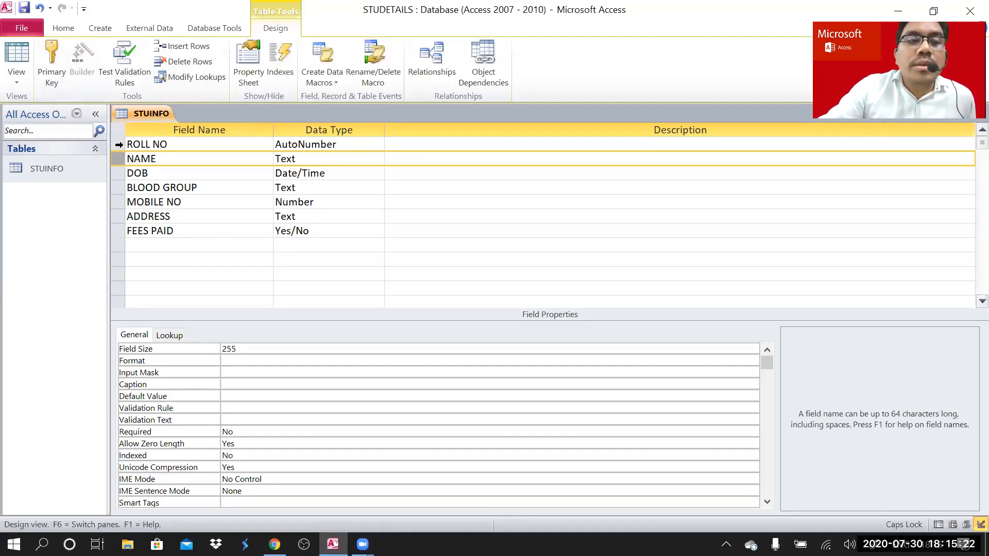
- Review the properties of the ROLL NO, NAME, DOB and MOBILE NO fields
left_click(119, 145)
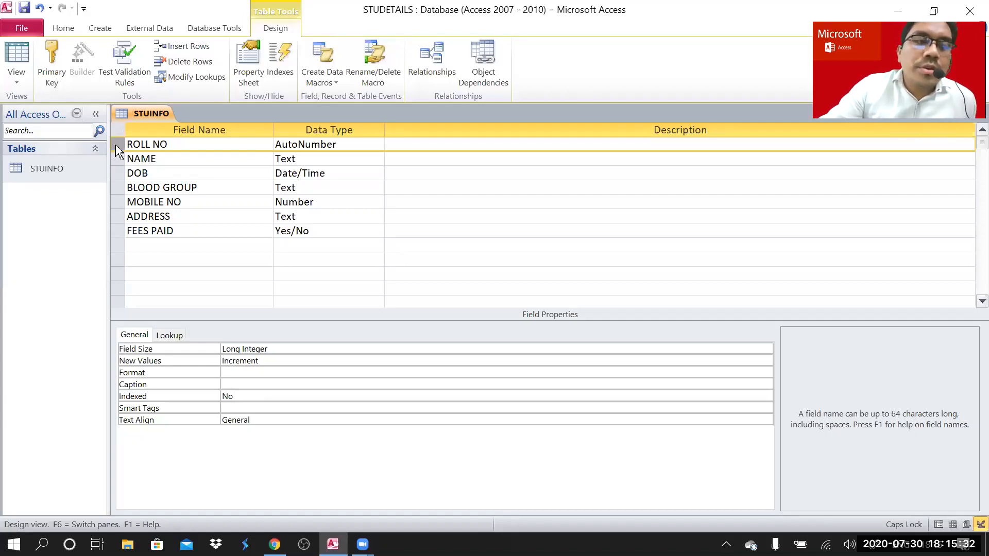
left_click(120, 162)
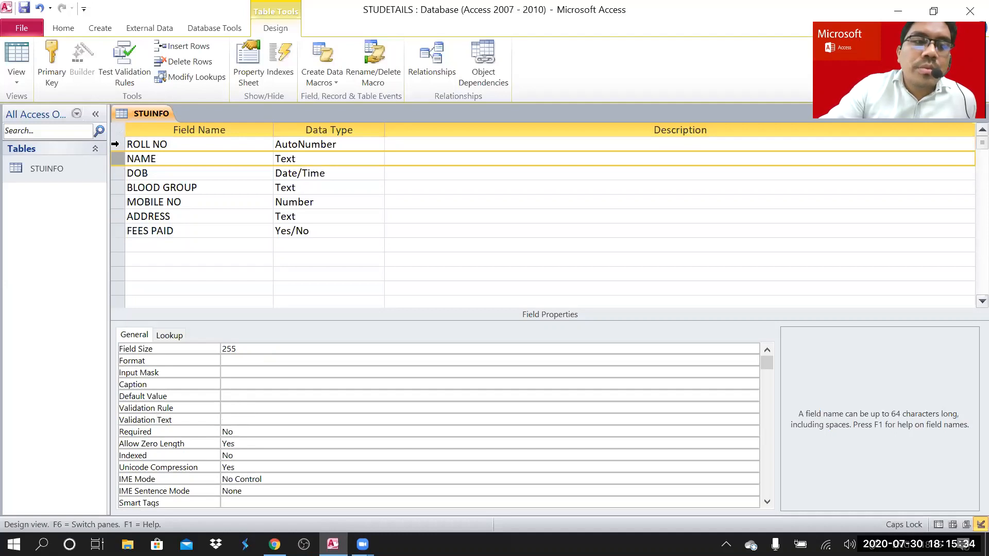
left_click(116, 143)
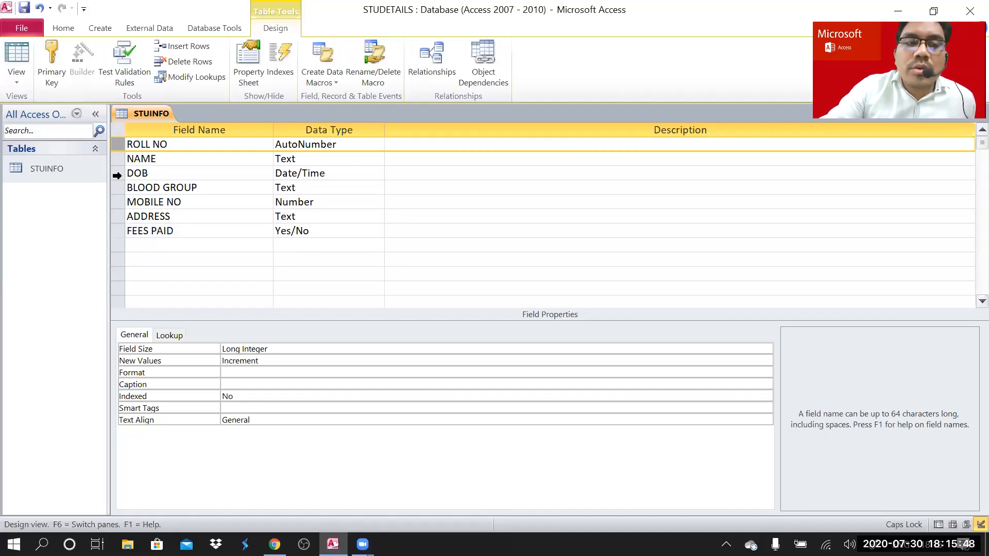
left_click(116, 175)
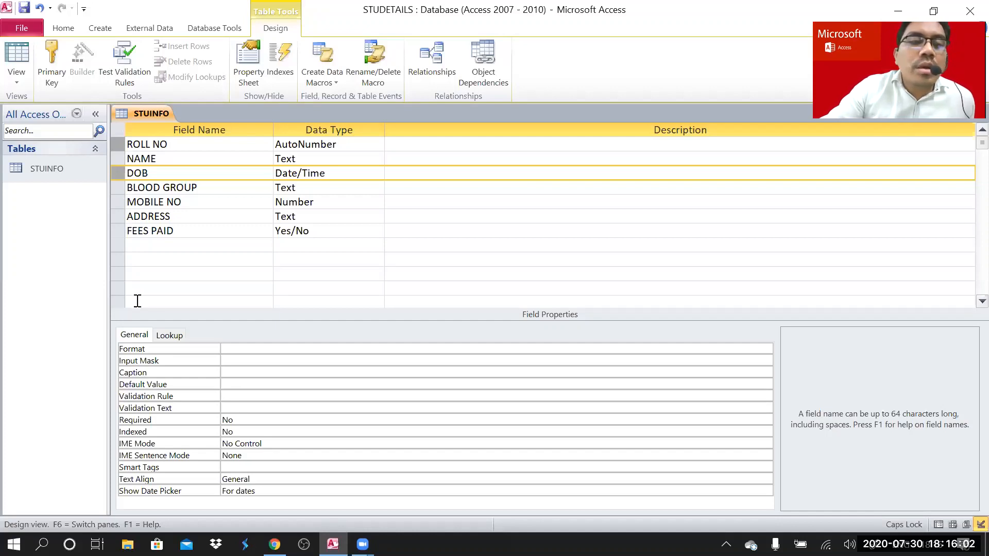
left_click(118, 203)
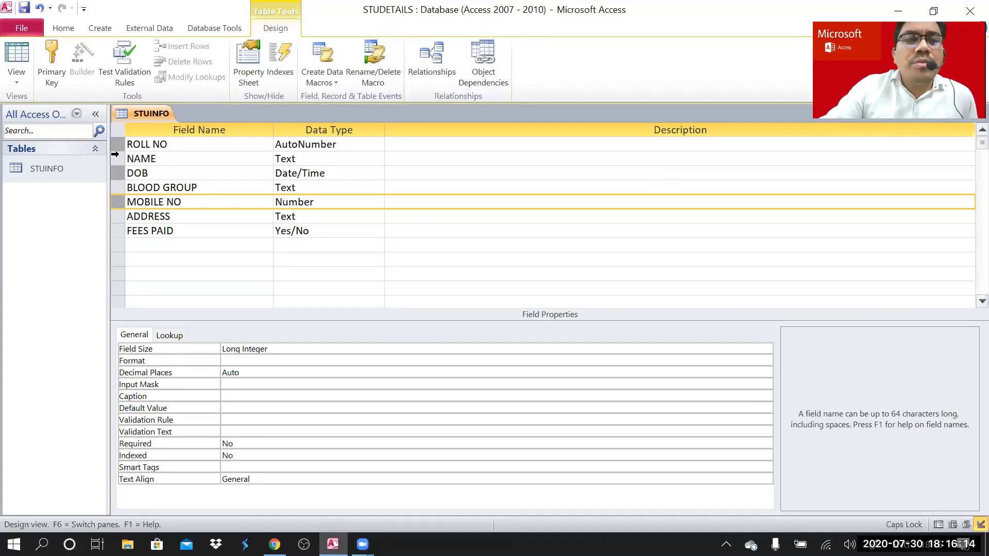
key("BackSpace")
- Select the ROLL NO, DOB and MOBILE NO field rows together
left_click(115, 148)
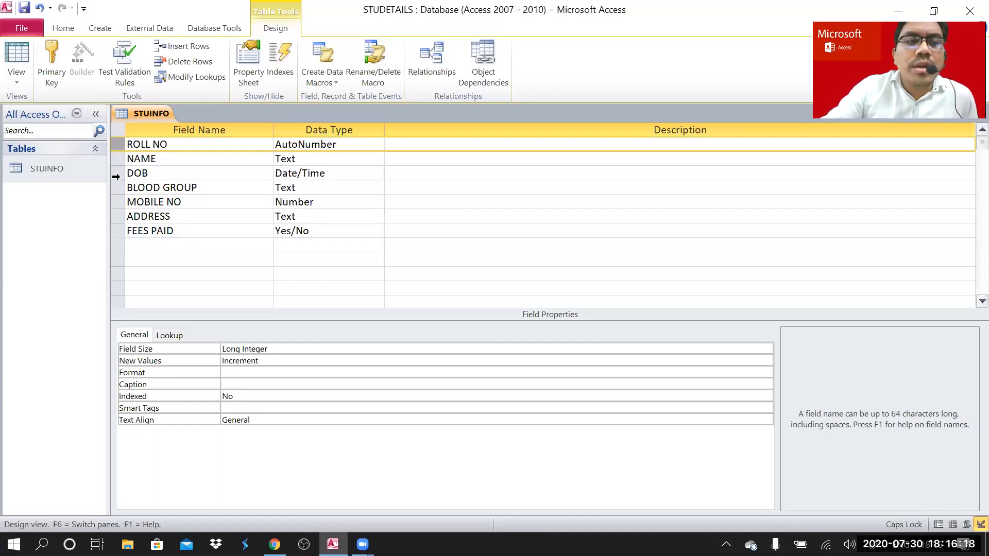
left_click(116, 176)
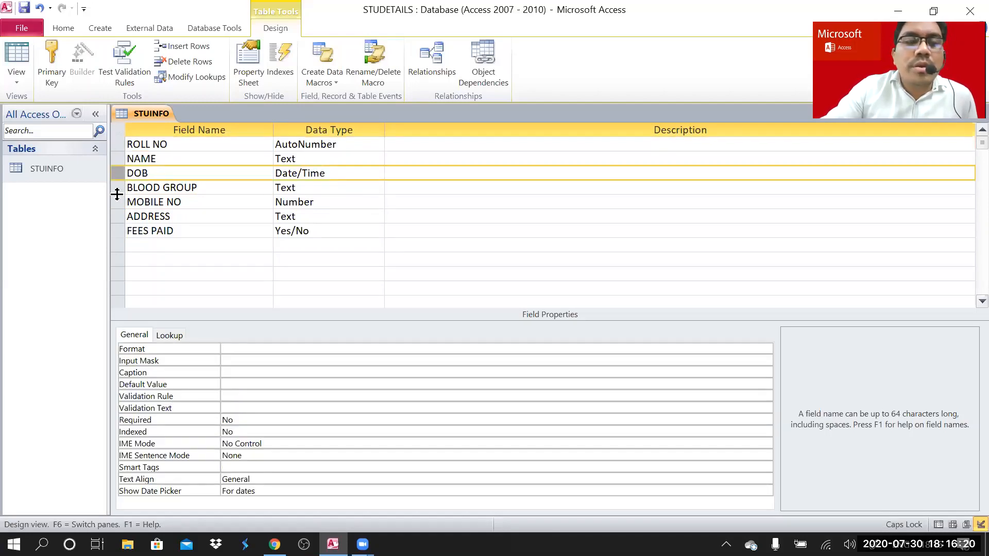
left_click(119, 201)
left_click(118, 145)
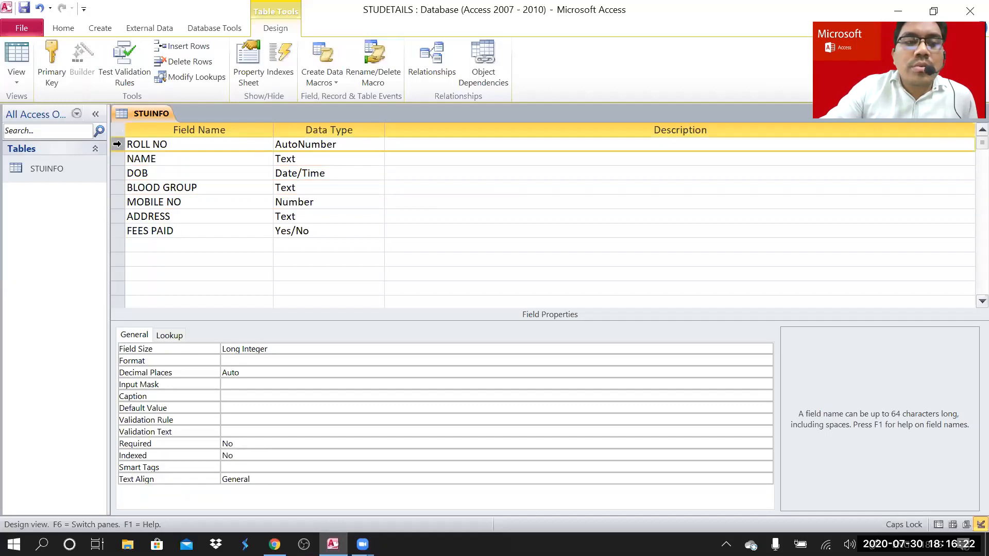
left_click(116, 173)
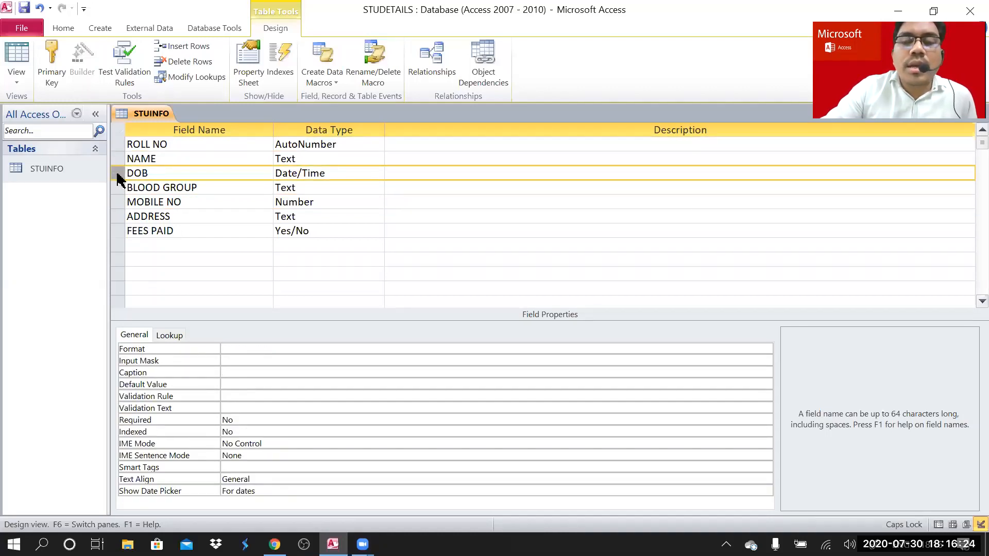
left_click(118, 202)
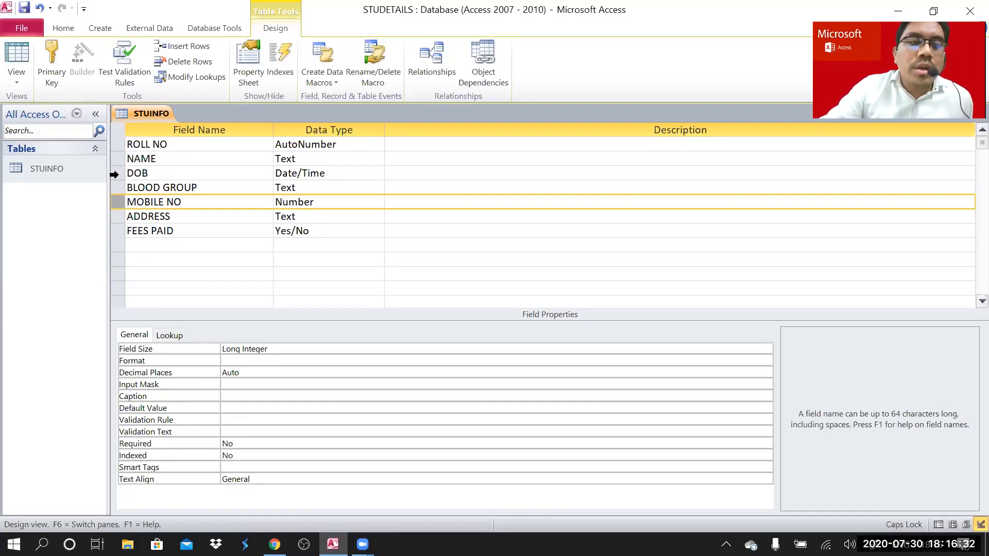
left_click(113, 174)
left_click(111, 147)
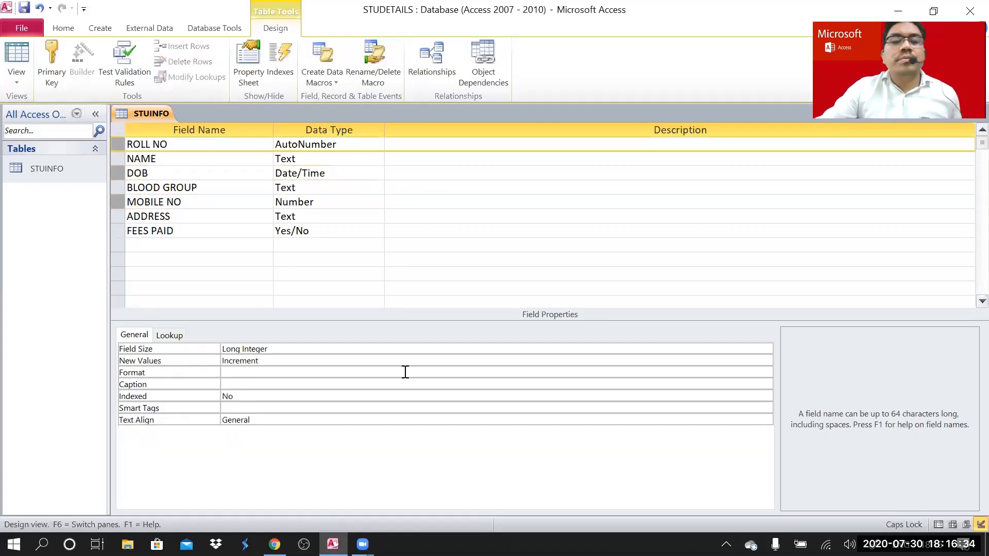
left_click(51, 59)
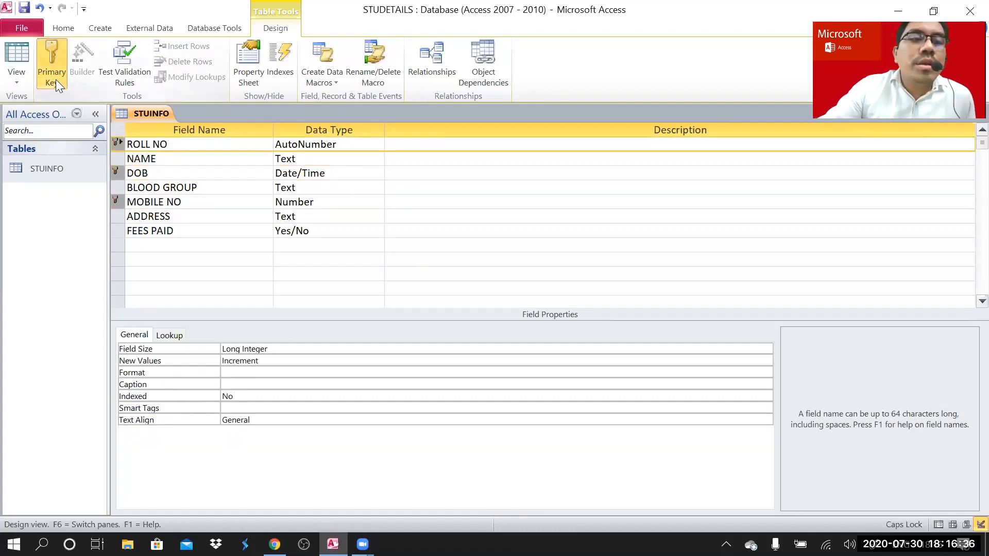
left_click(214, 219)
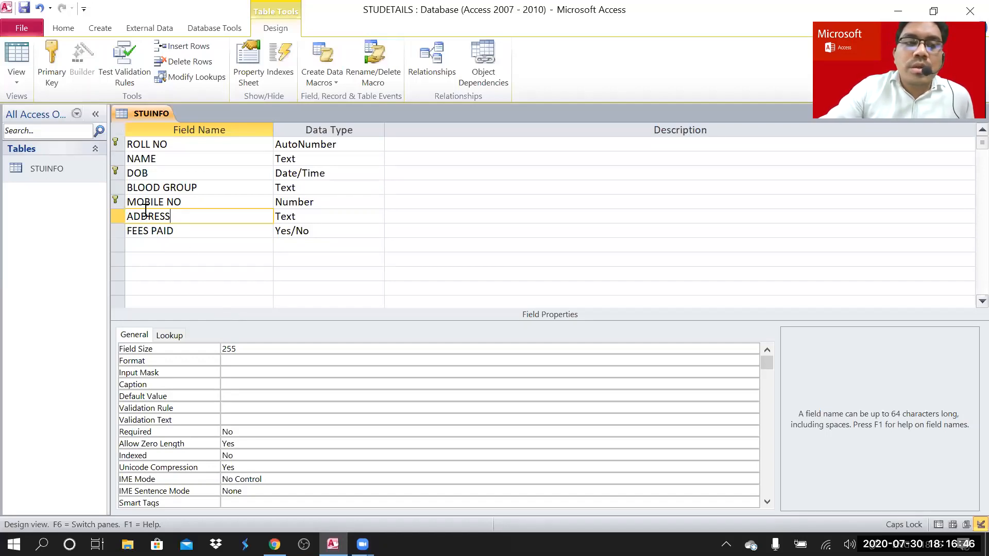
left_click(118, 201)
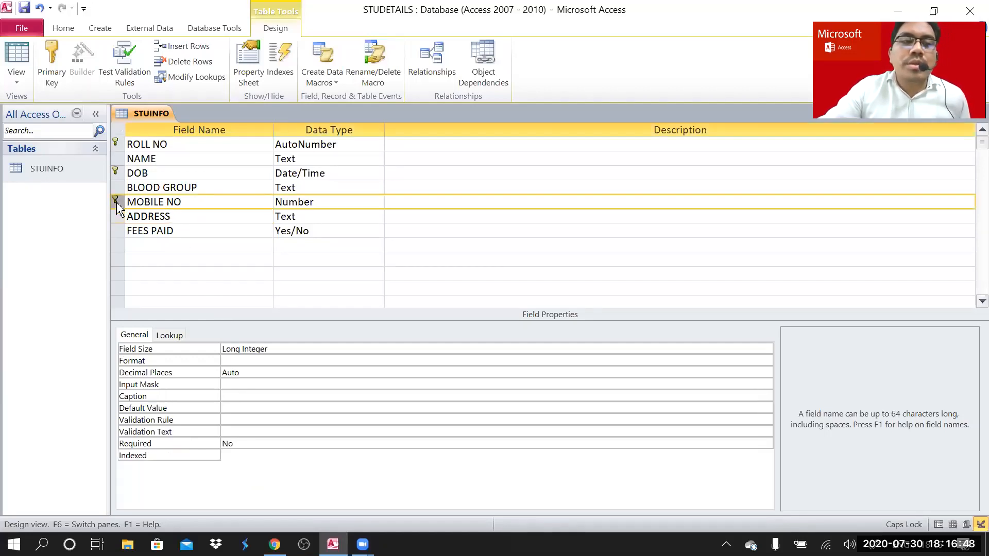
left_click(117, 173)
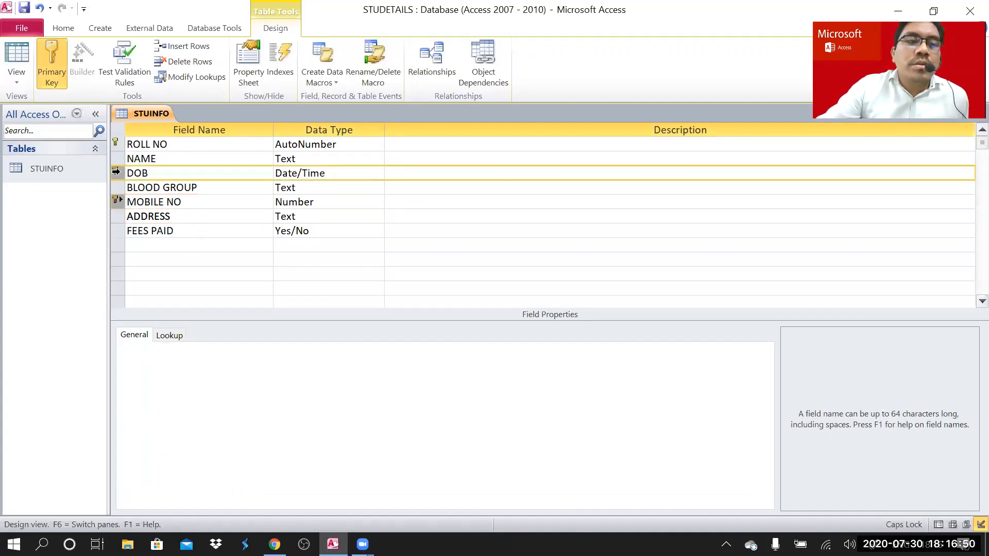
left_click(109, 144)
left_click(116, 144)
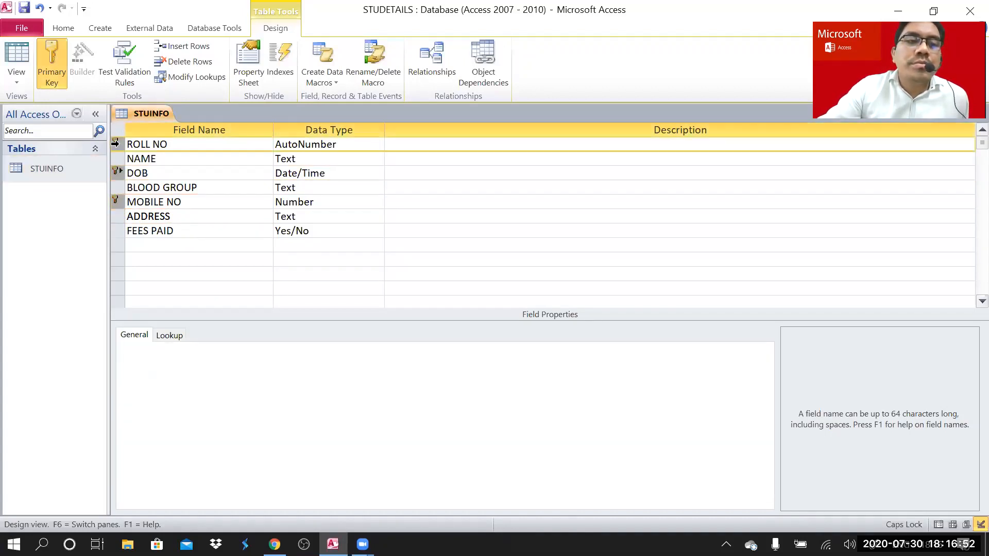
left_click(52, 68)
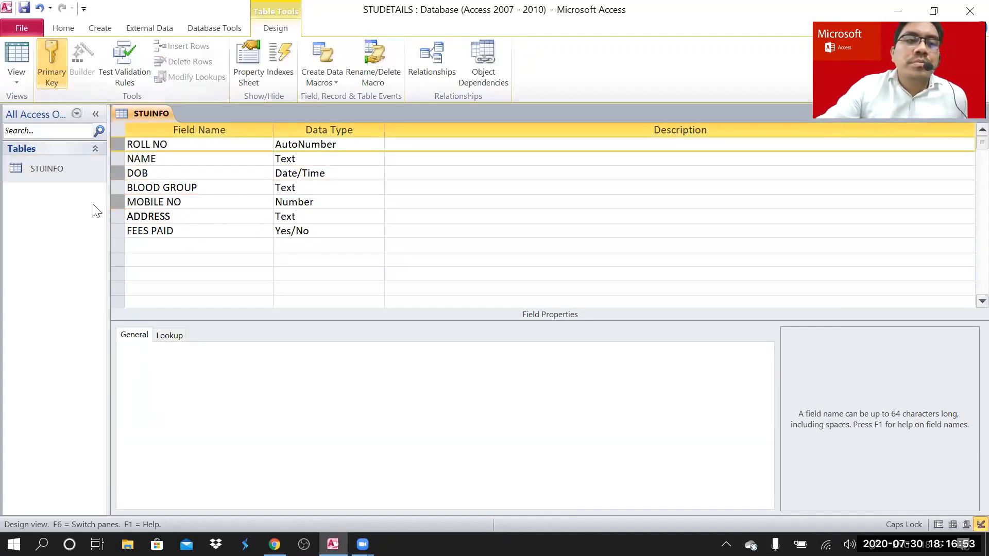
left_click(194, 219)
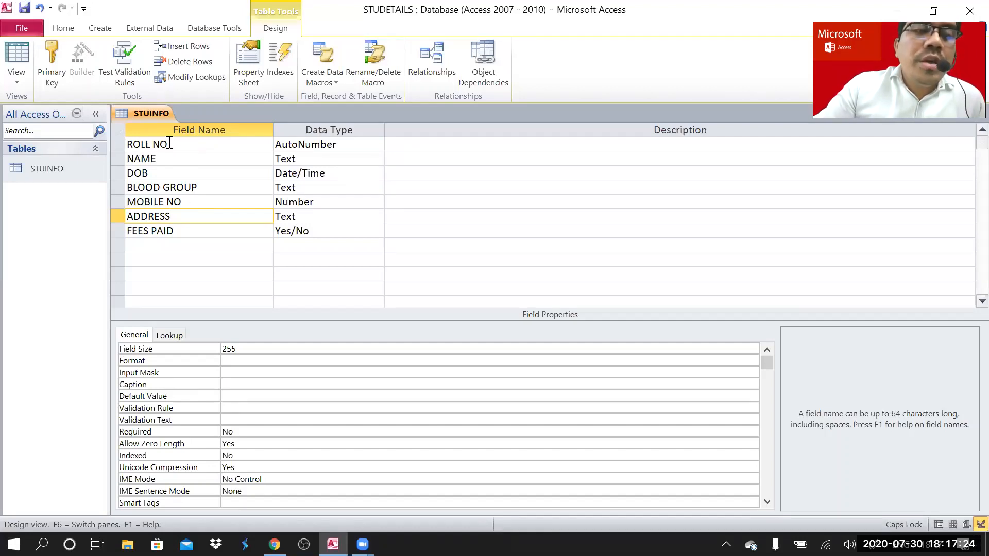
left_click(175, 160)
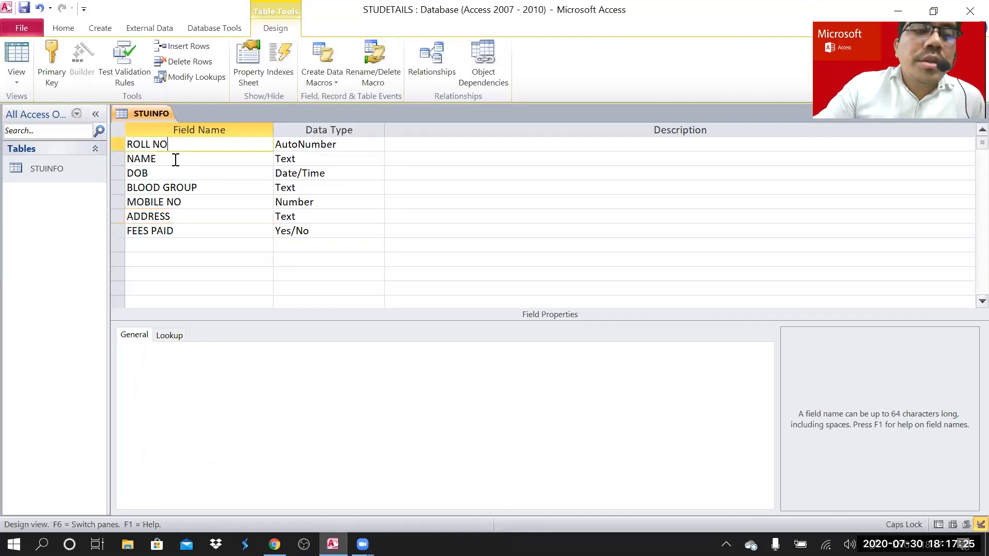
left_click(199, 190)
left_click(195, 202)
left_click(186, 216)
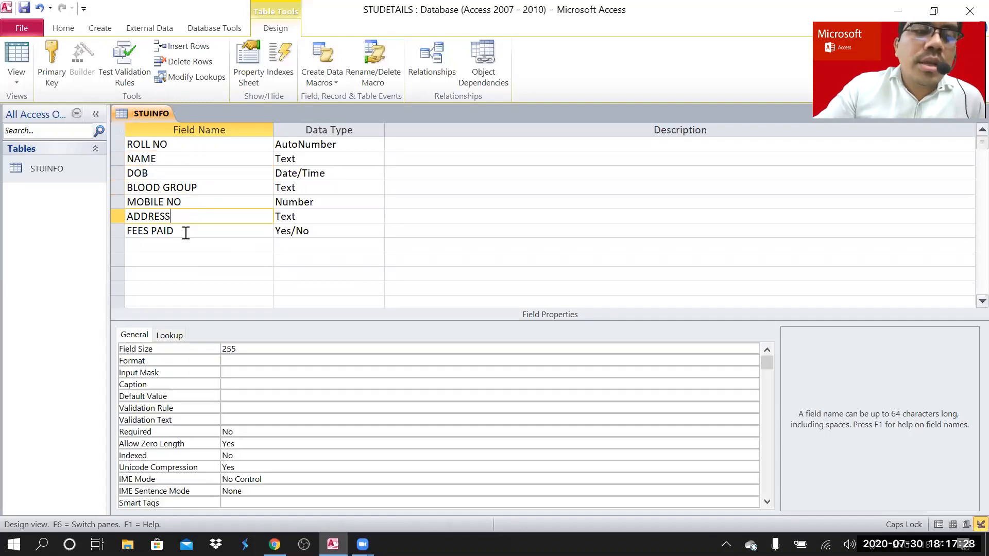
left_click(186, 231)
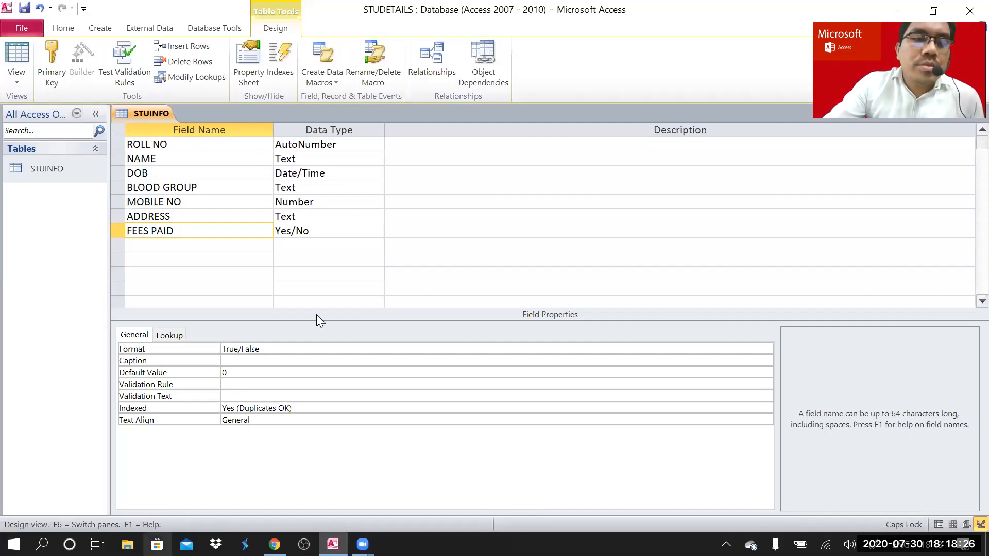
left_click(154, 245)
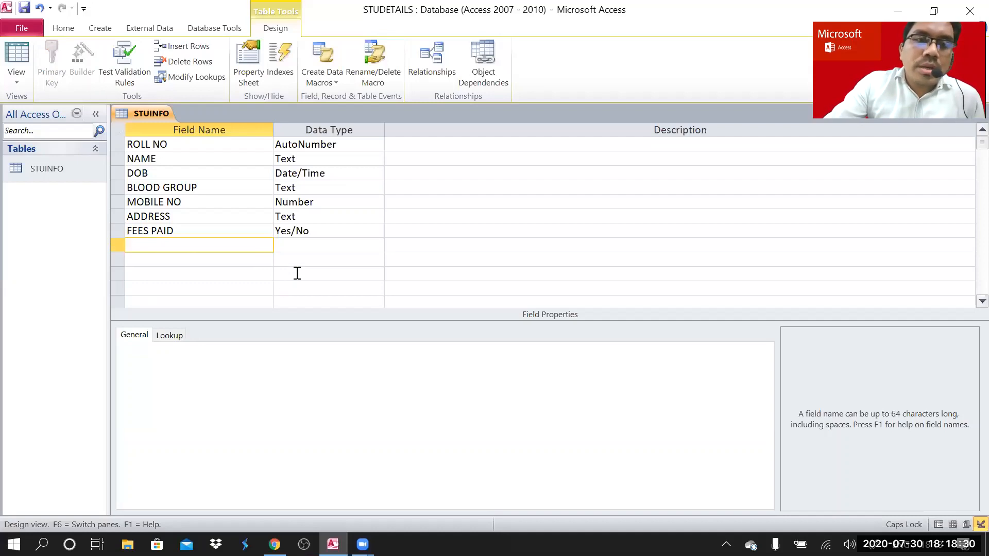
left_click(338, 235)
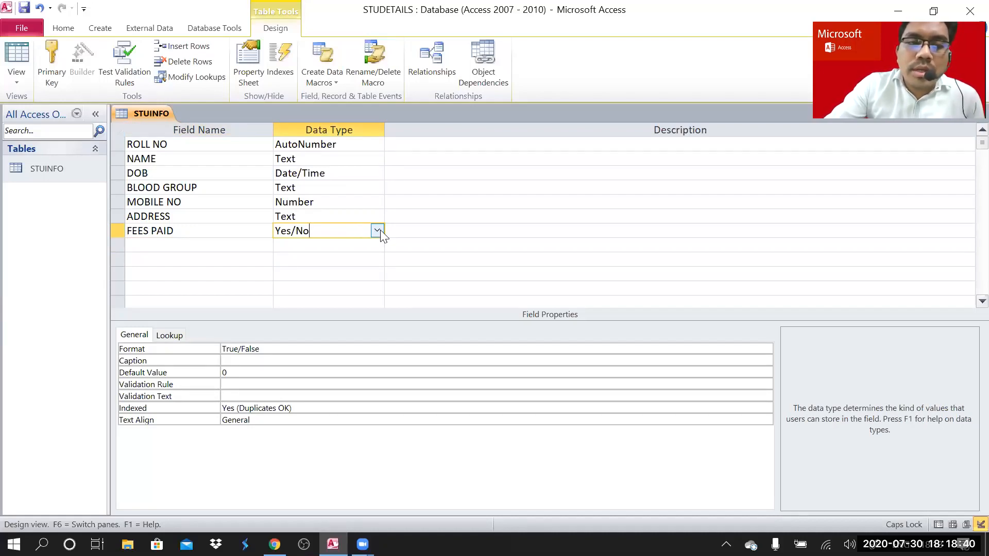
left_click(379, 231)
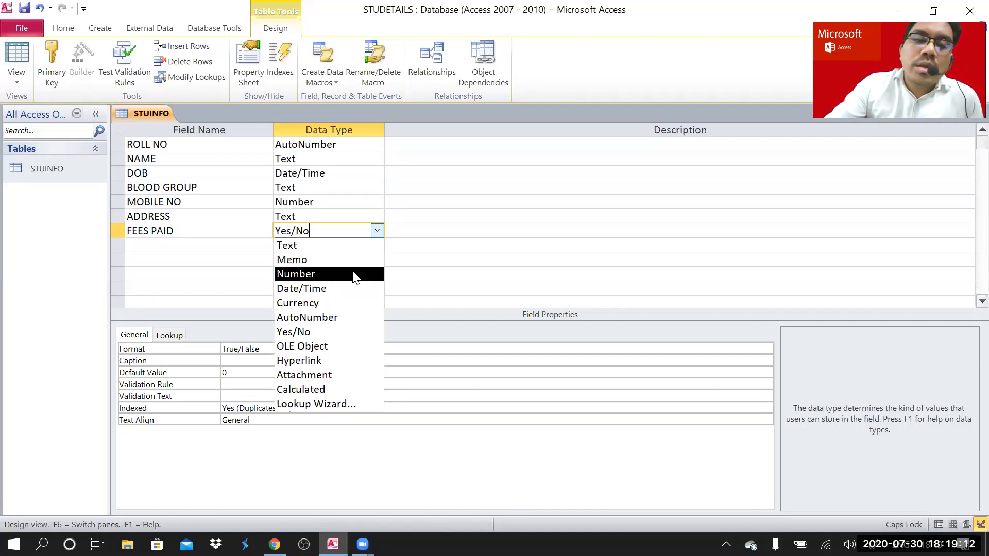
left_click(230, 249)
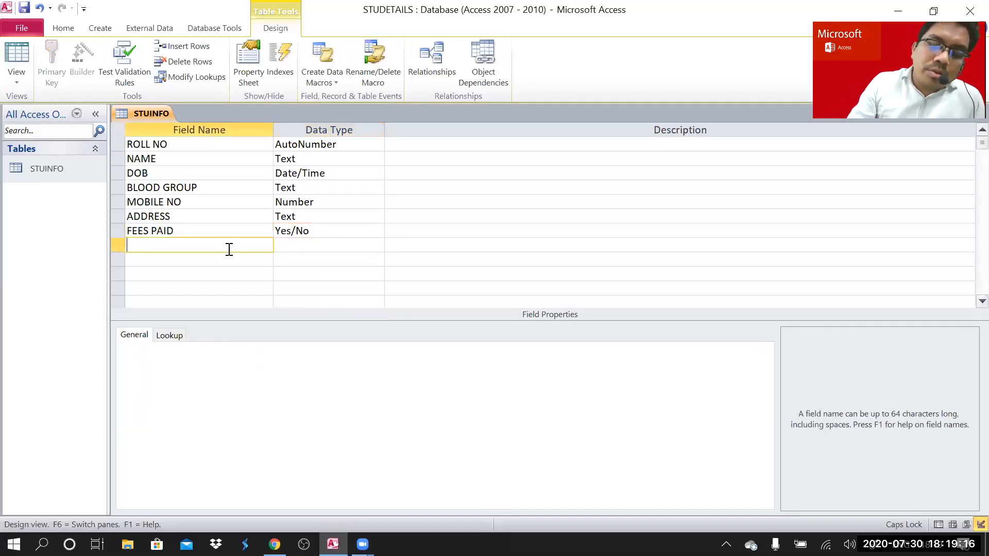
- Add a PIN CODE field with the Number data type after FEES PAID
type("PIN CO")
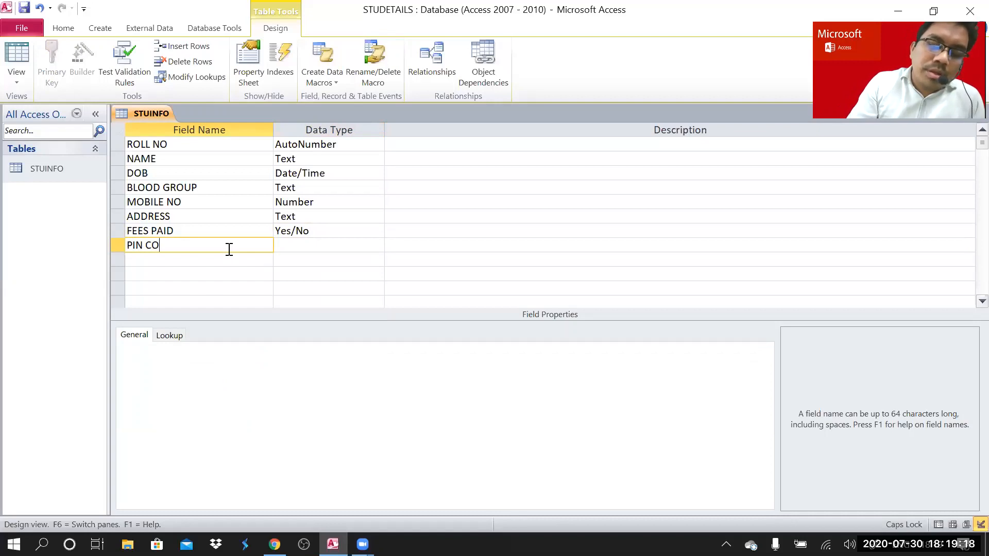
type("DE")
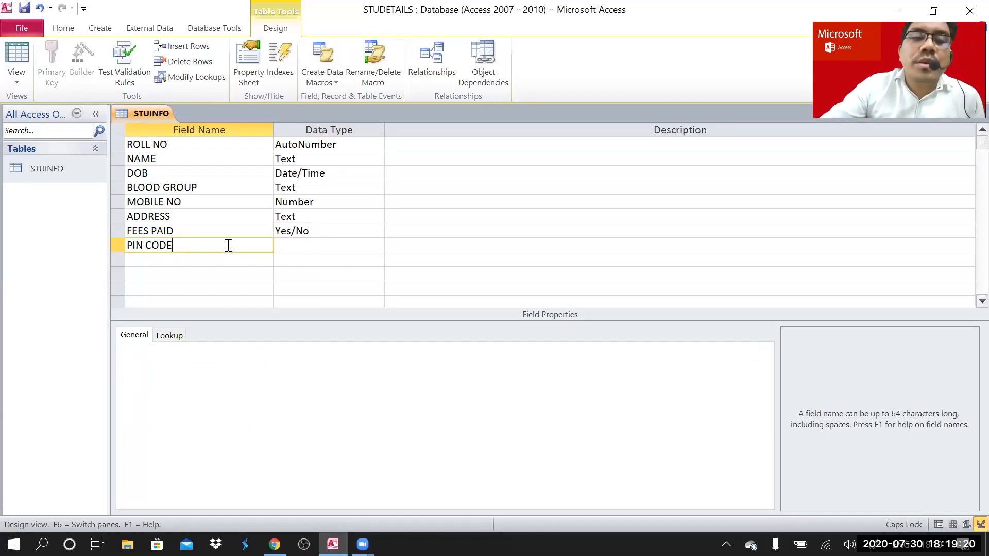
left_click(360, 246)
left_click(377, 245)
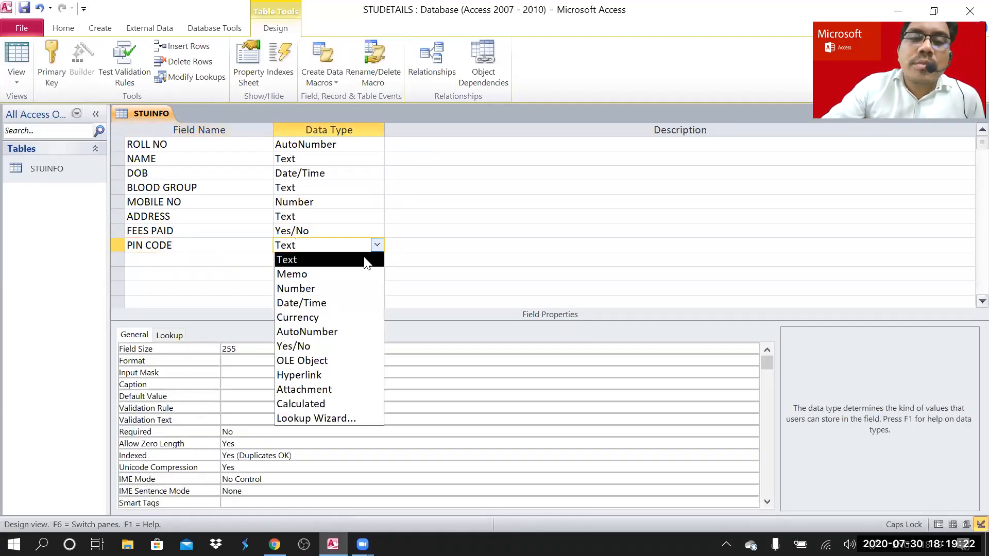
left_click(349, 287)
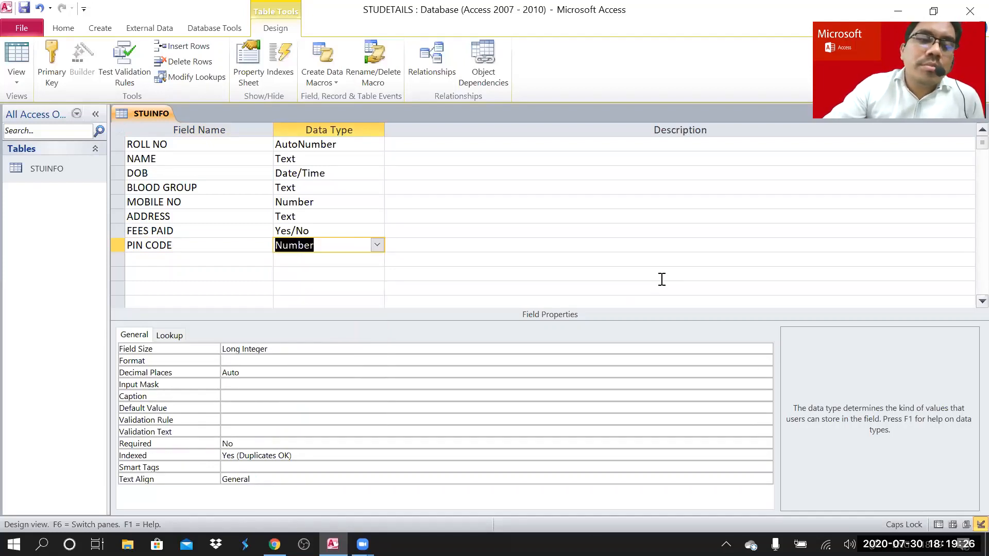
- Start a new field row below PIN CODE and open its data type list
left_click(192, 261)
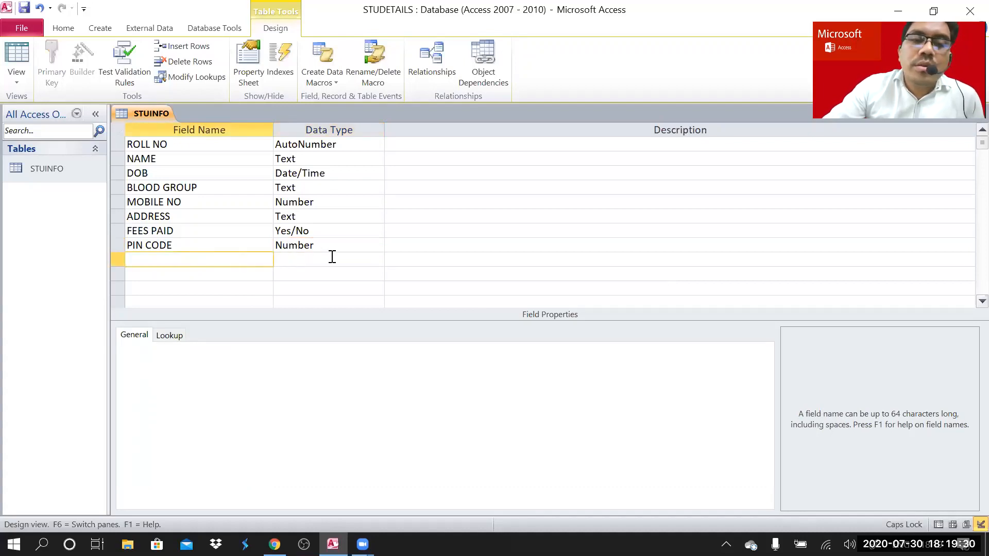
left_click(371, 260)
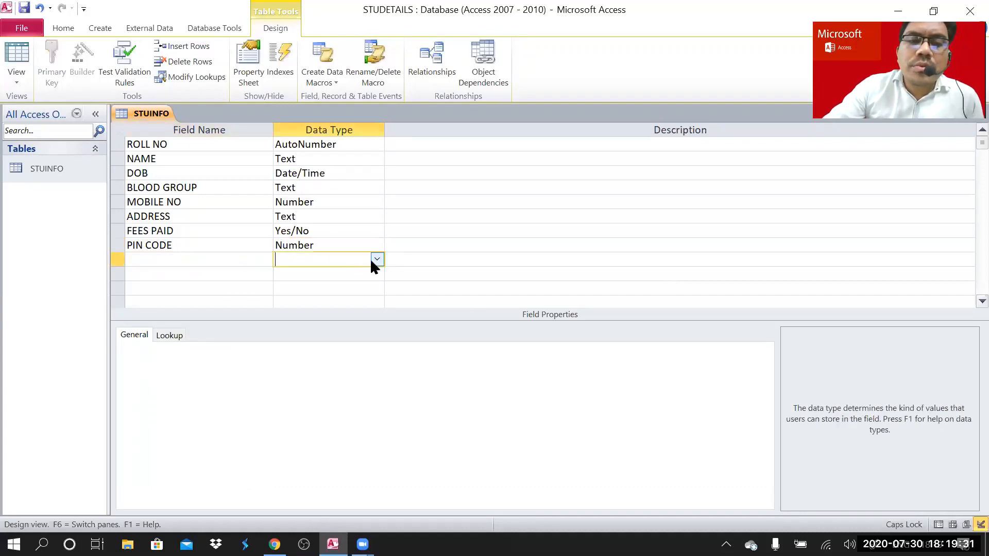
left_click(230, 263)
left_click(337, 261)
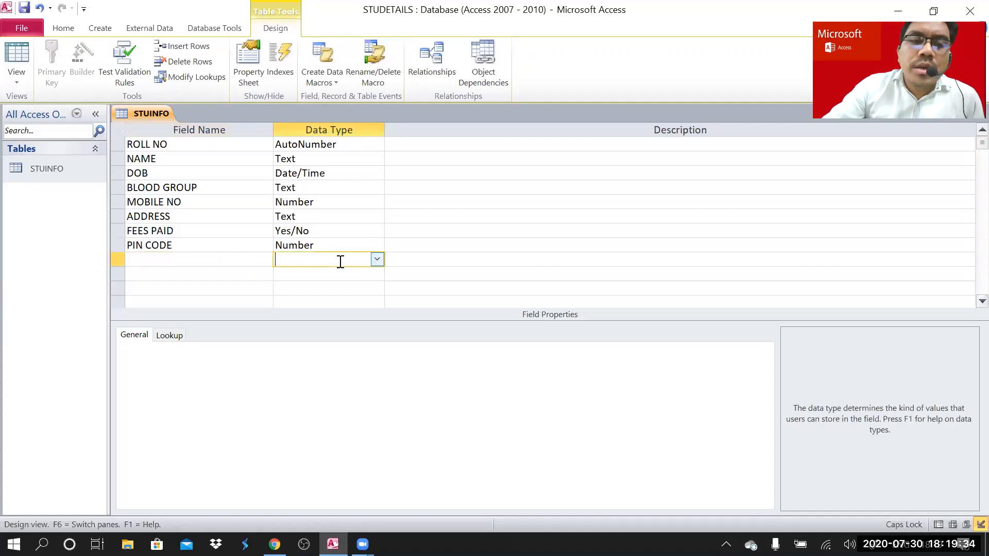
left_click(387, 258)
left_click(377, 260)
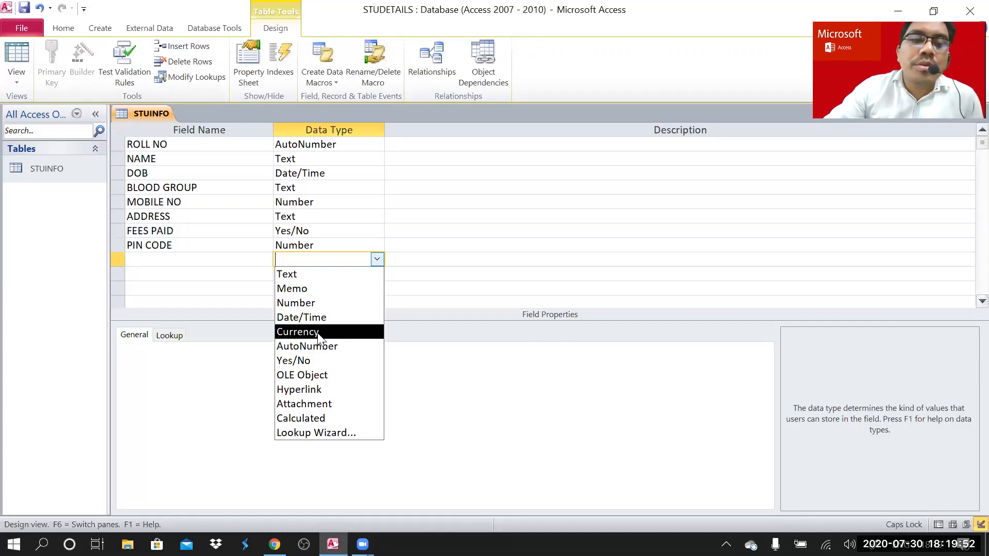
- Name the new field FEES and give it the Currency data type
left_click(174, 259)
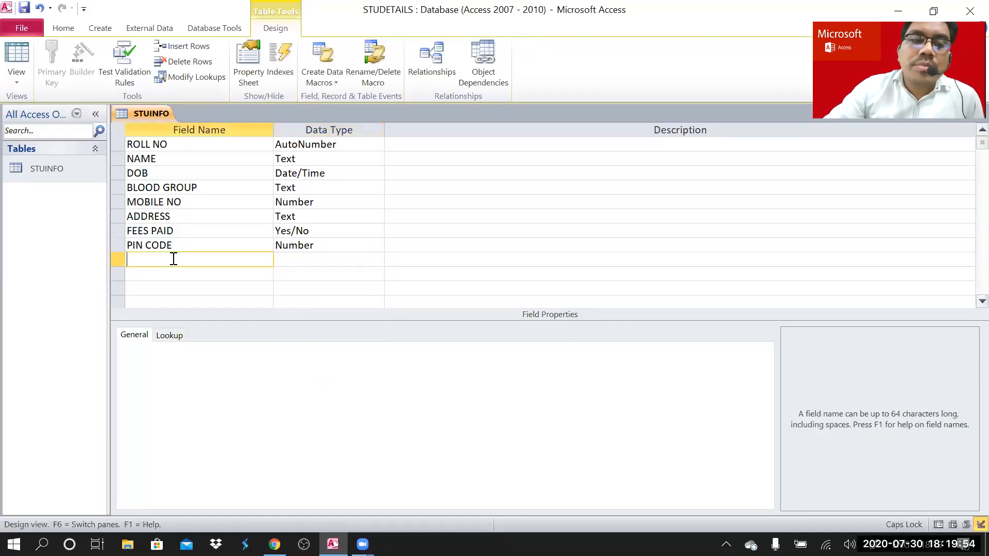
type("FE")
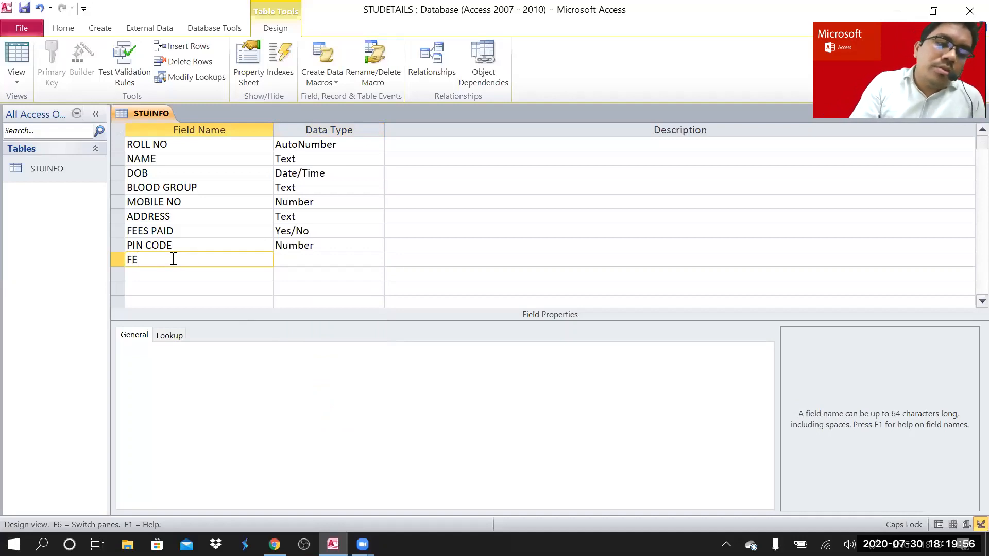
type("ES")
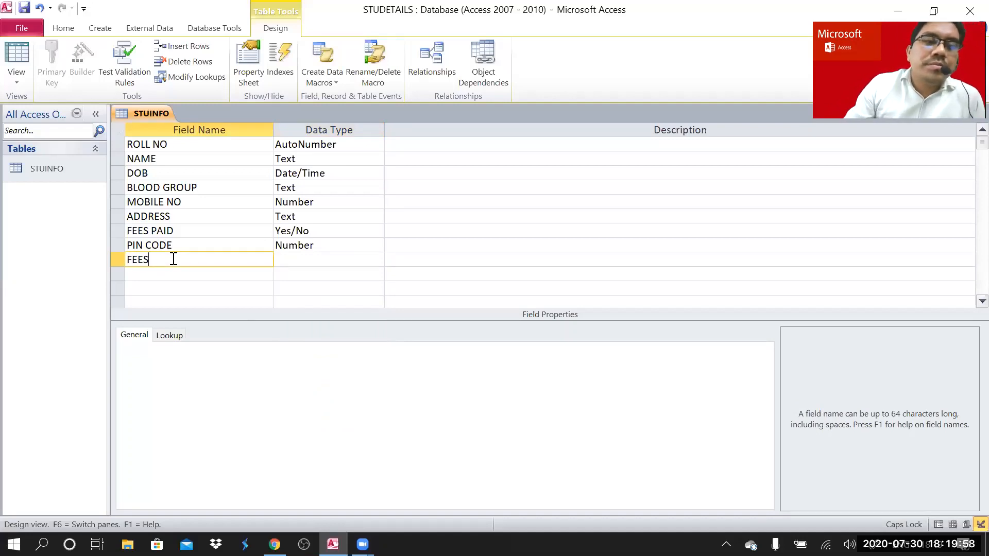
left_click(306, 263)
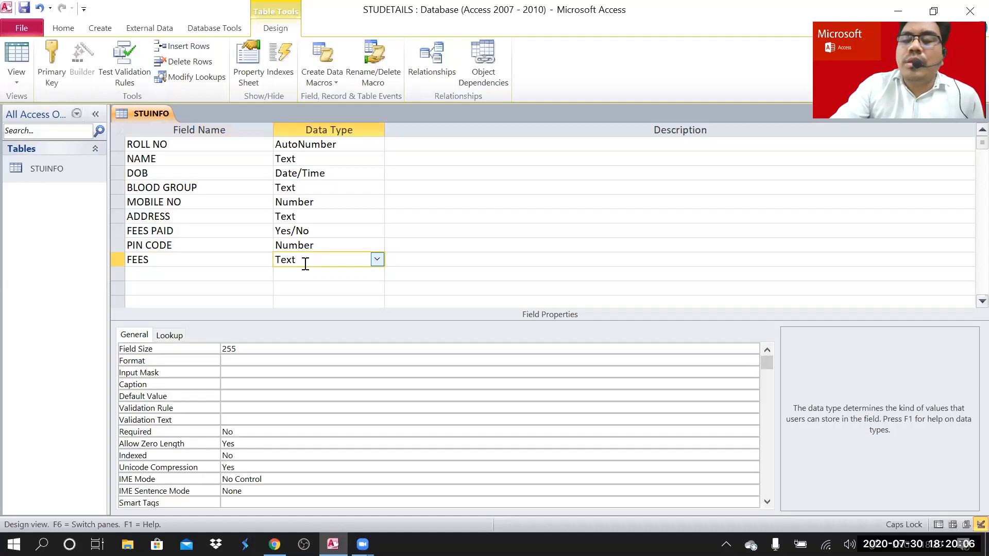
left_click(378, 260)
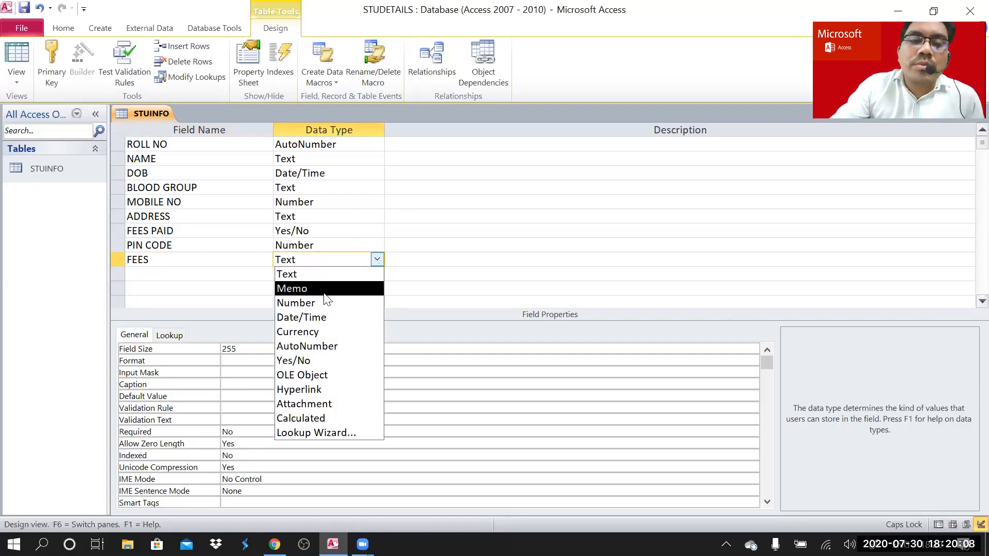
left_click(304, 332)
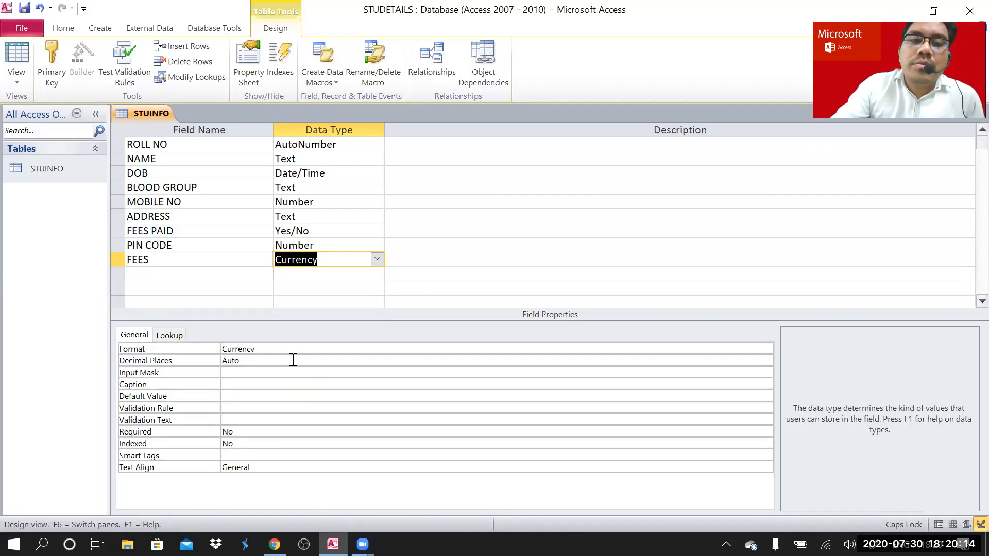
left_click(339, 261)
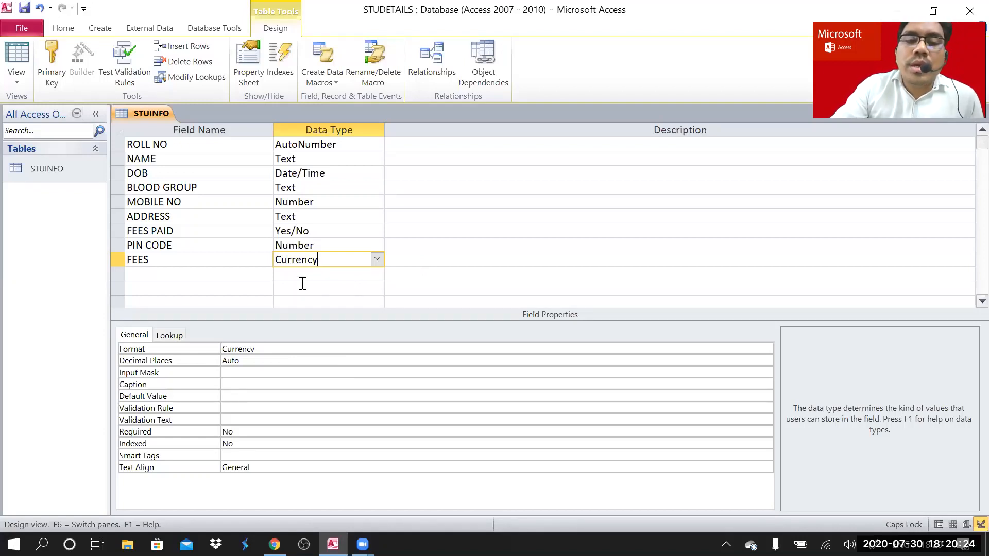
left_click(217, 276)
- Open the Data Type dropdown for the empty row below FEES
left_click(353, 276)
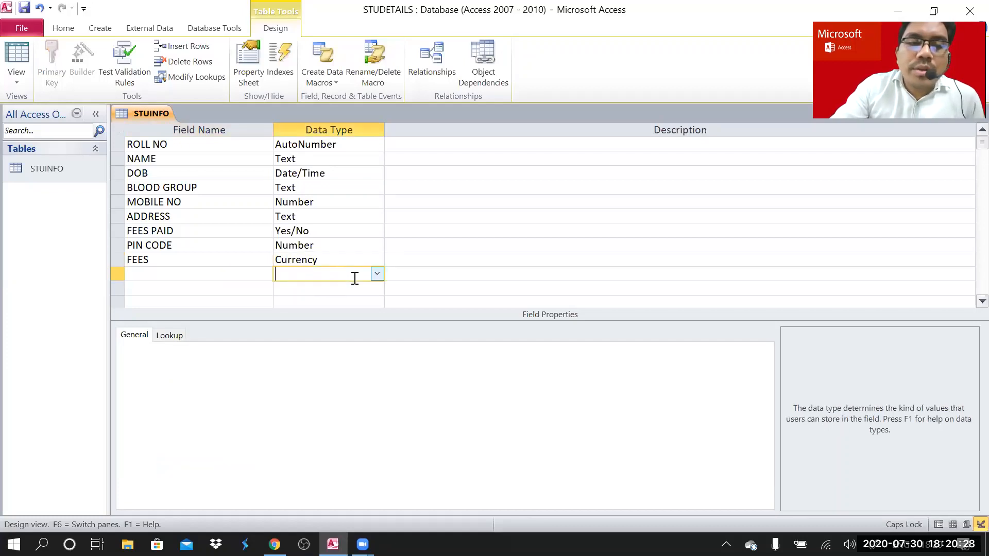
left_click(377, 274)
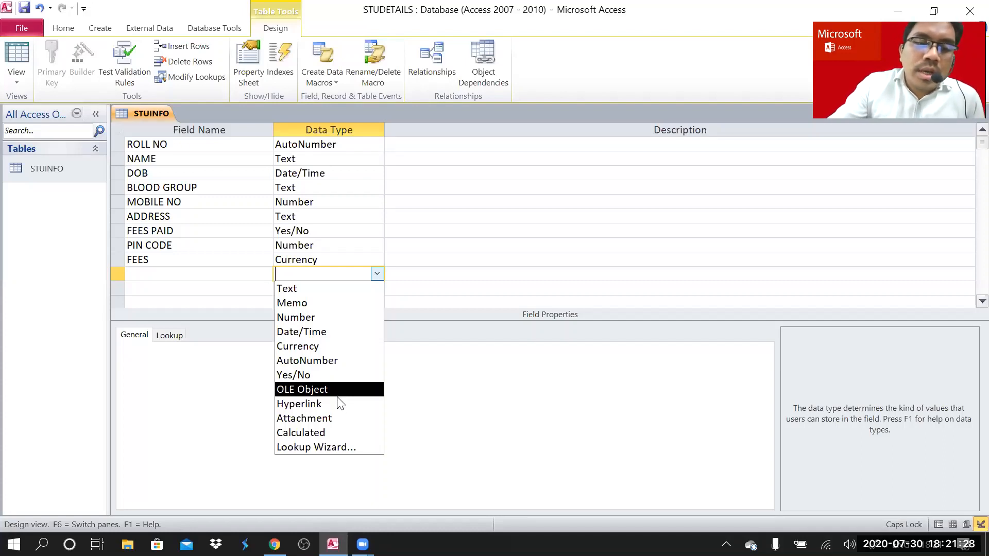
- Add an EMAIL ID field of Hyperlink data type after FEES
left_click(340, 405)
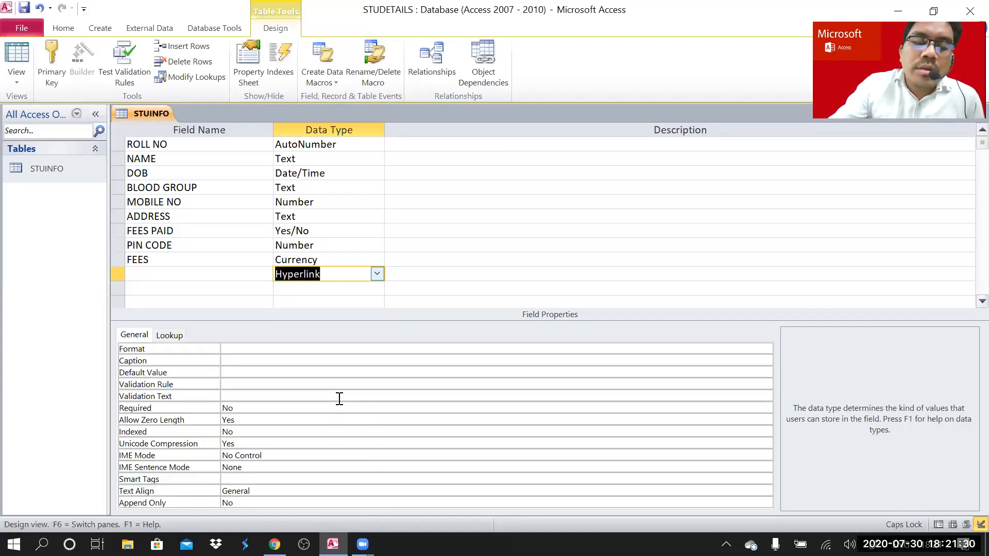
left_click(210, 273)
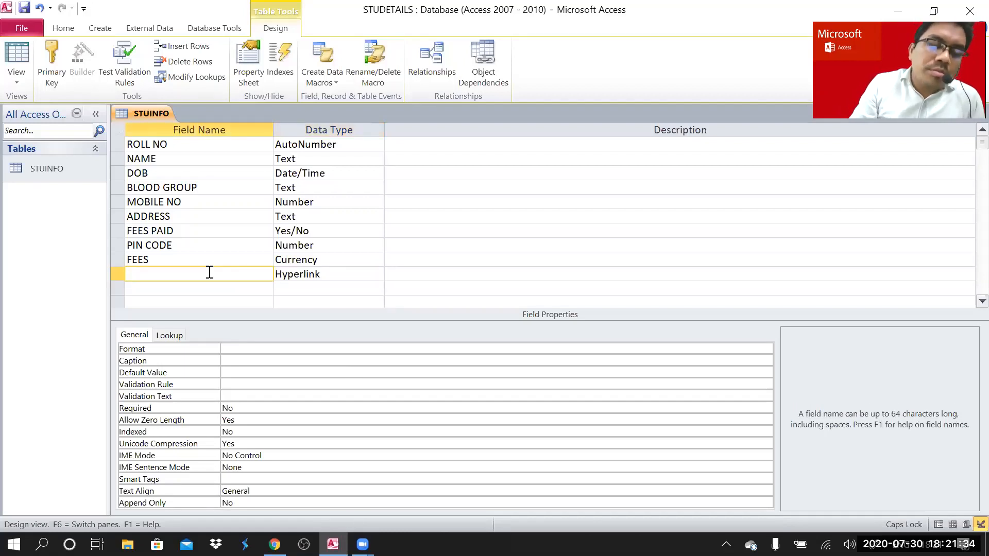
type("EMAIL")
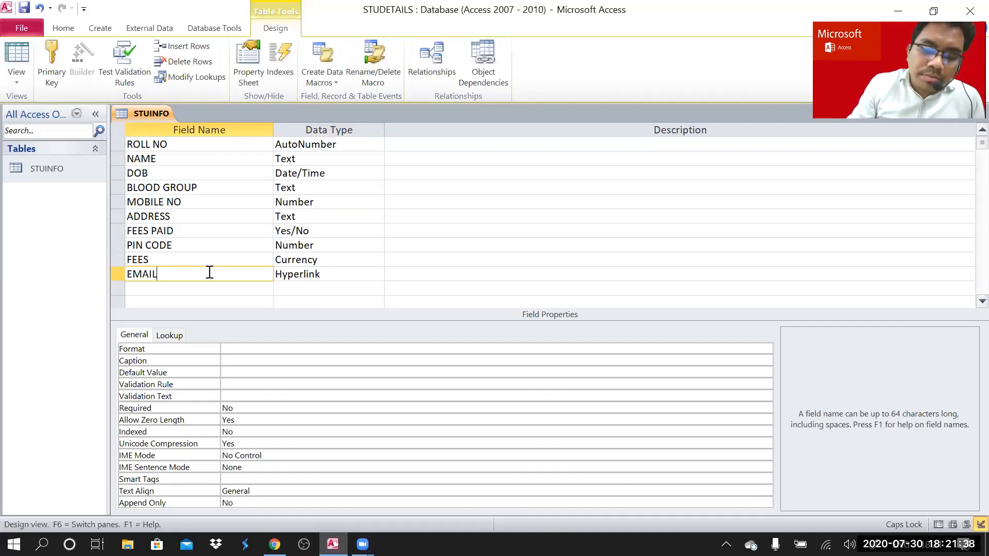
type(" ID")
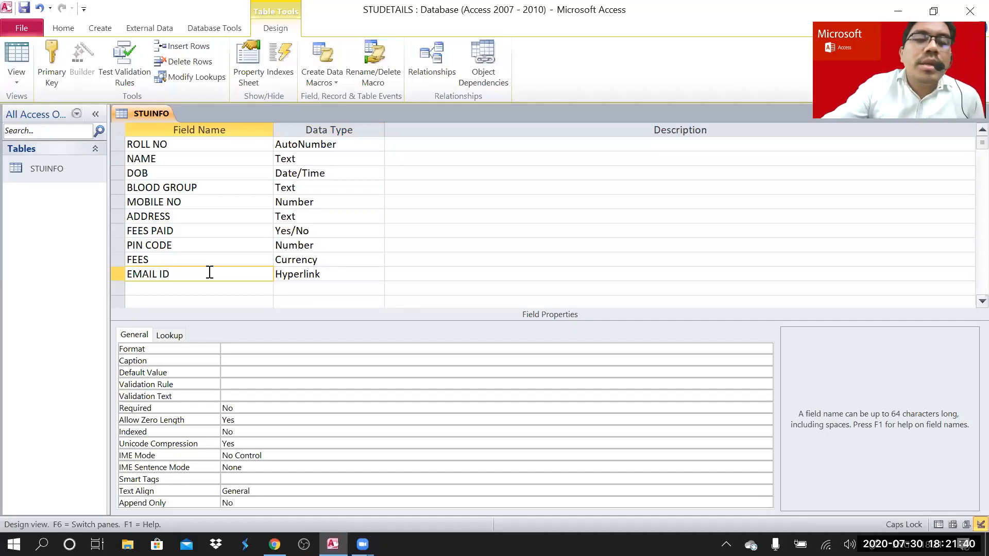
left_click(337, 275)
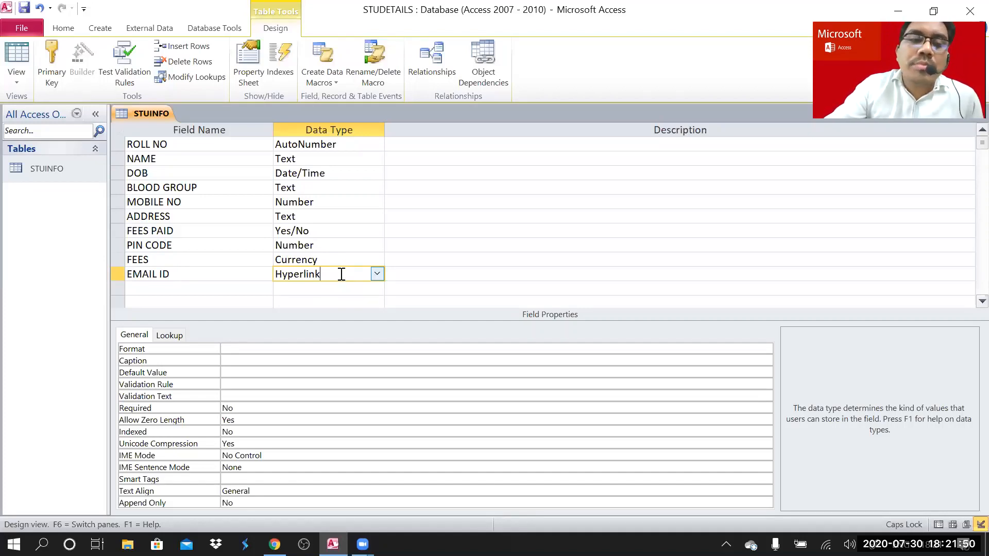
left_click(51, 171)
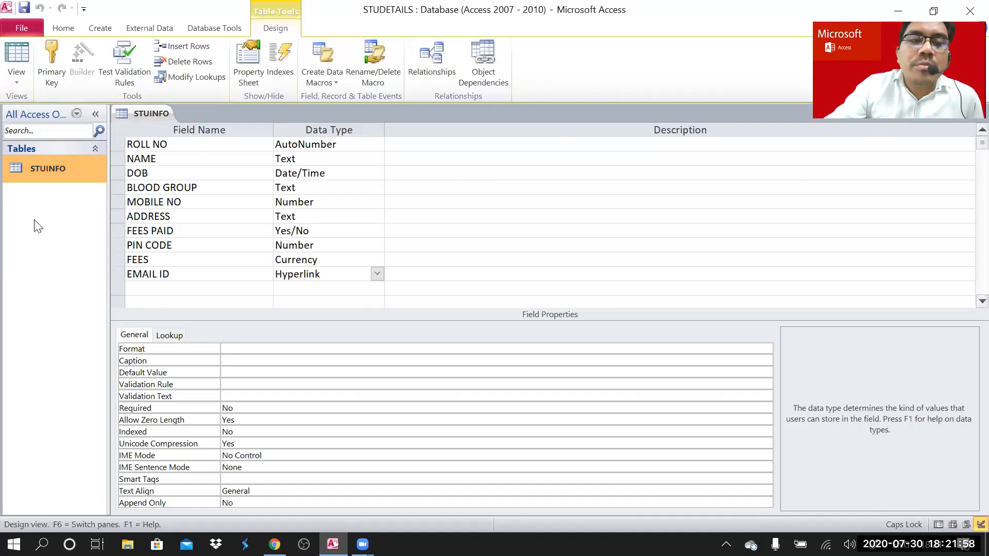
- Save STUINFO and open its datasheet with the new PIN CODE, FEES and EMAIL ID columns
double_click(69, 166)
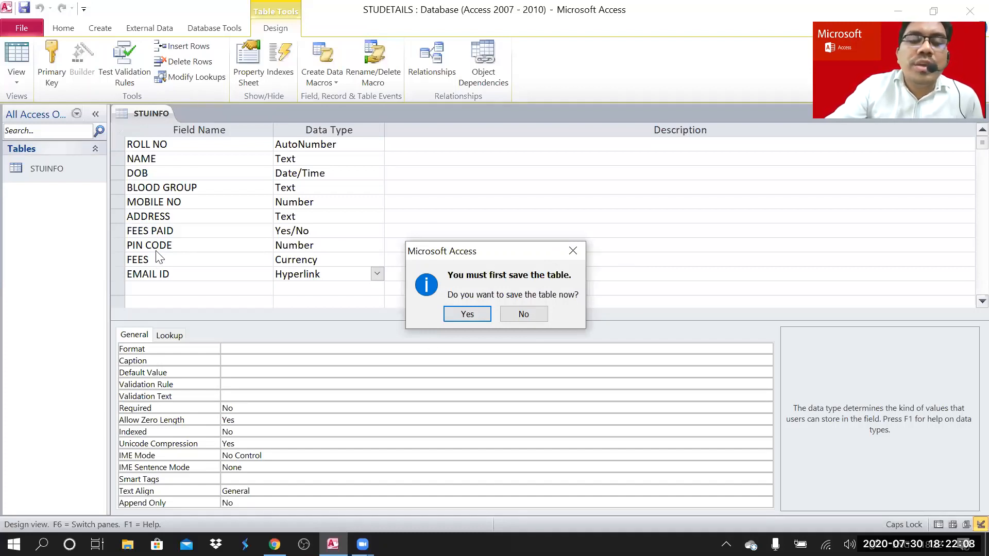
left_click(457, 313)
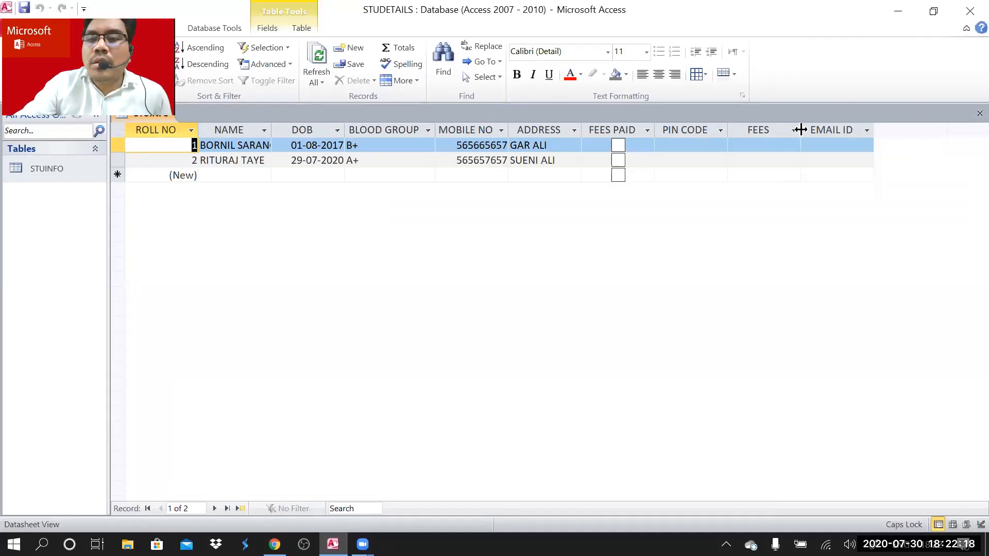
- Enter PIN CODE 785001 and FEES 1200 for the first student record
left_click(682, 144)
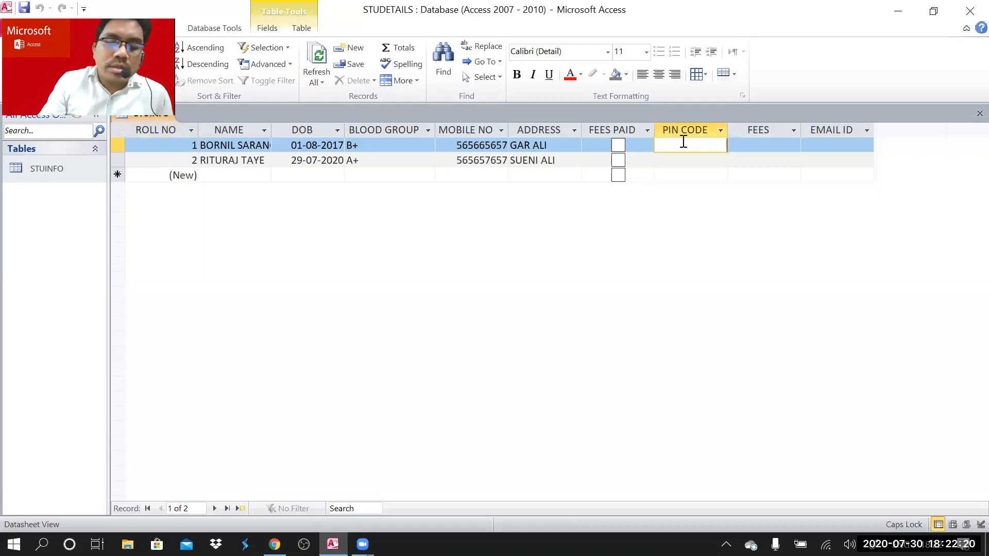
type("785")
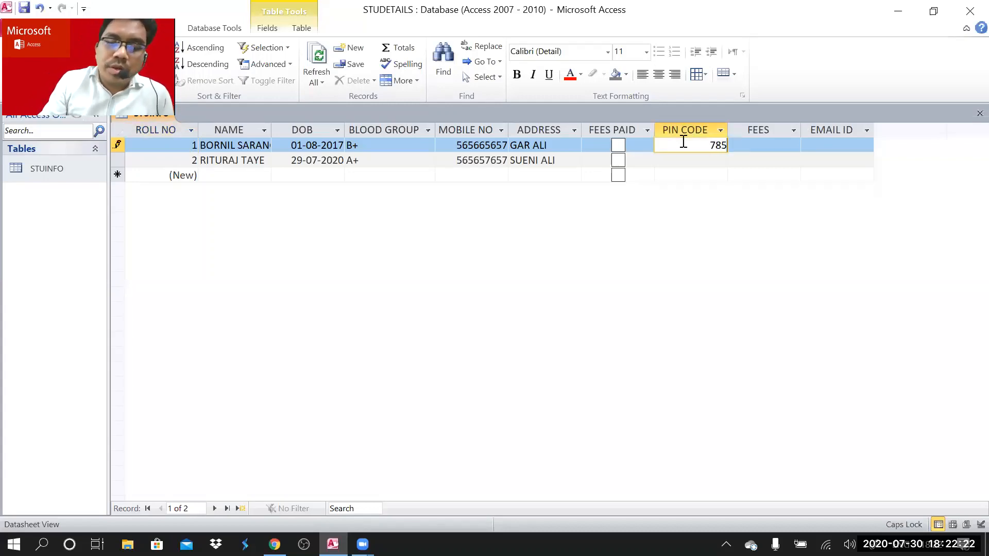
type("001")
key("Tab")
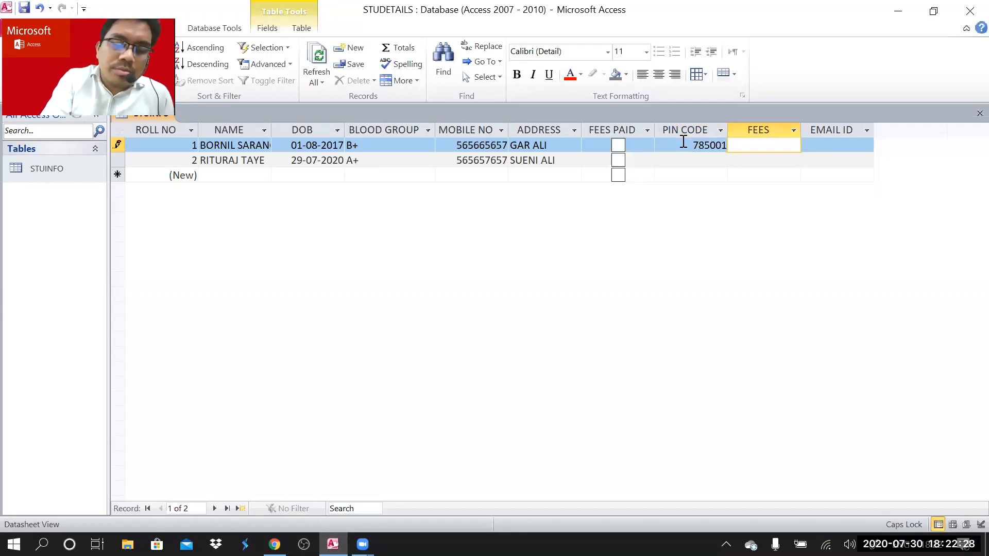
type("1200")
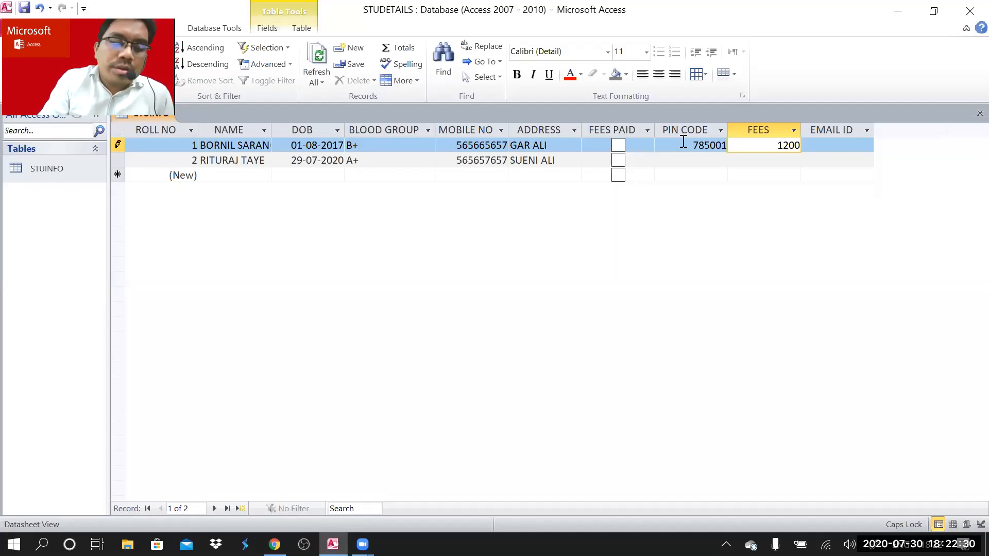
key("Tab")
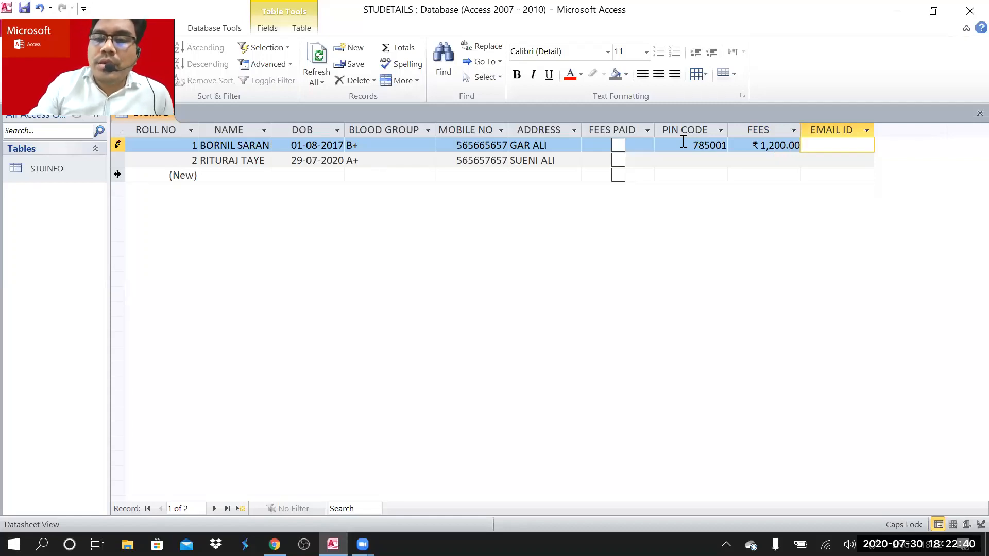
- Check record 1's formatted FEES value, enter the student's e-mail address under EMAIL ID, and widen that column
left_click(775, 132)
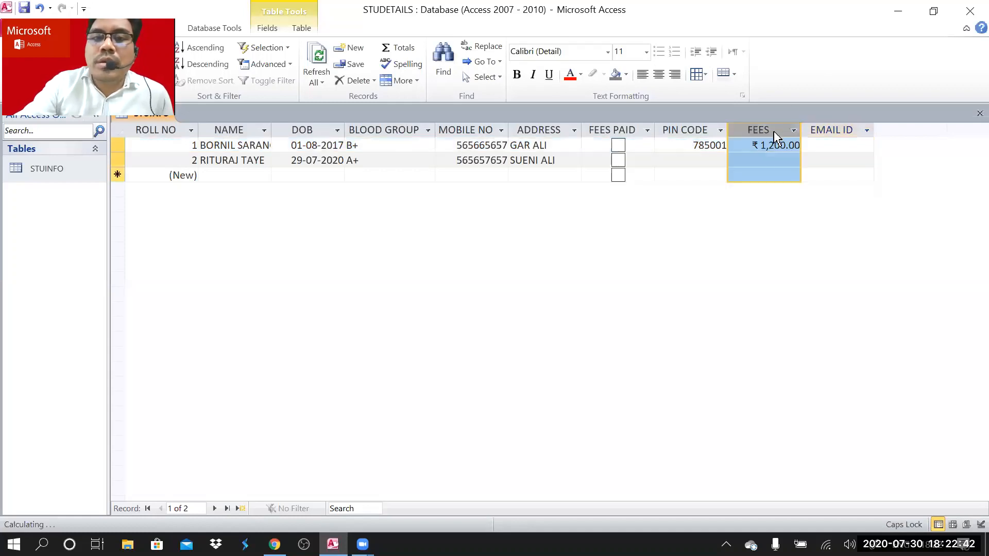
left_click(768, 146)
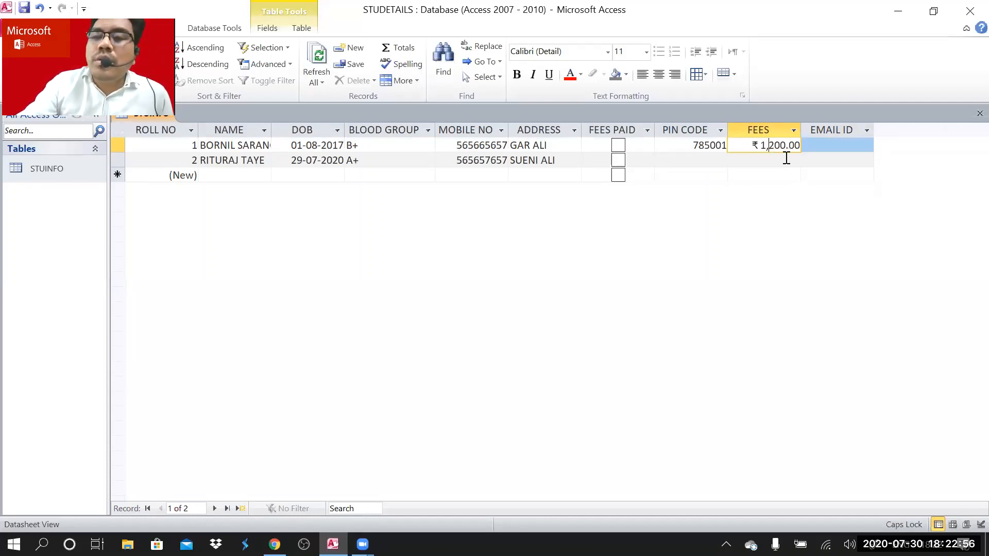
left_click(831, 147)
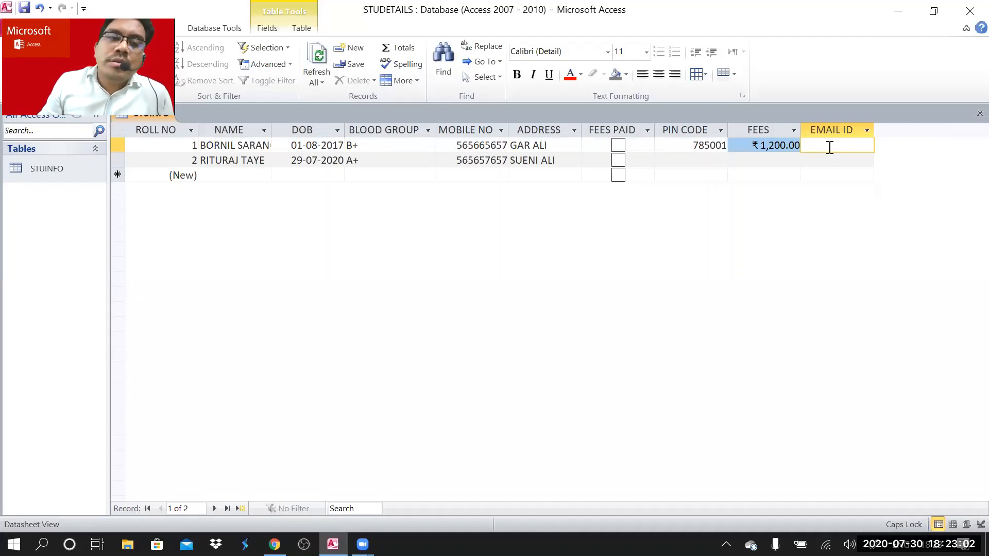
key("Caps_Lock")
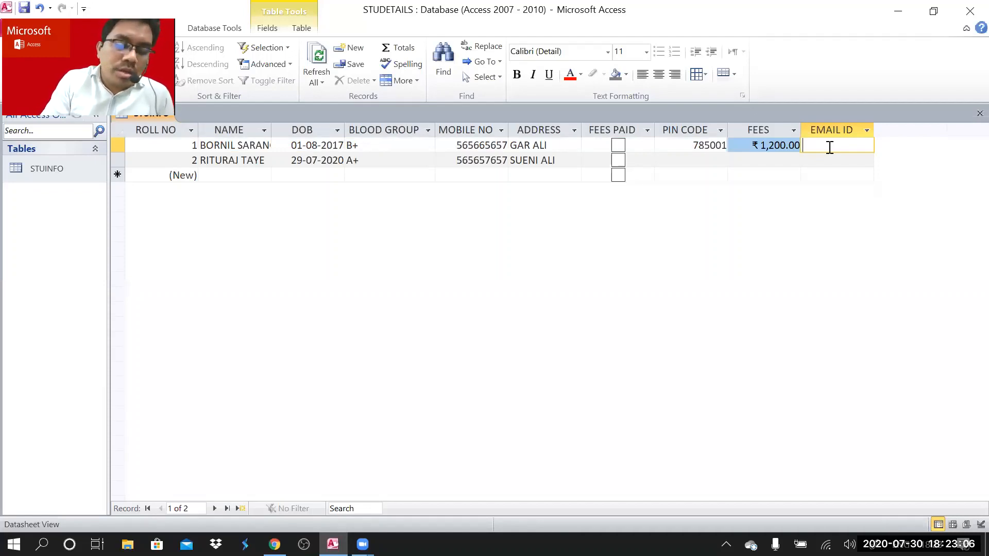
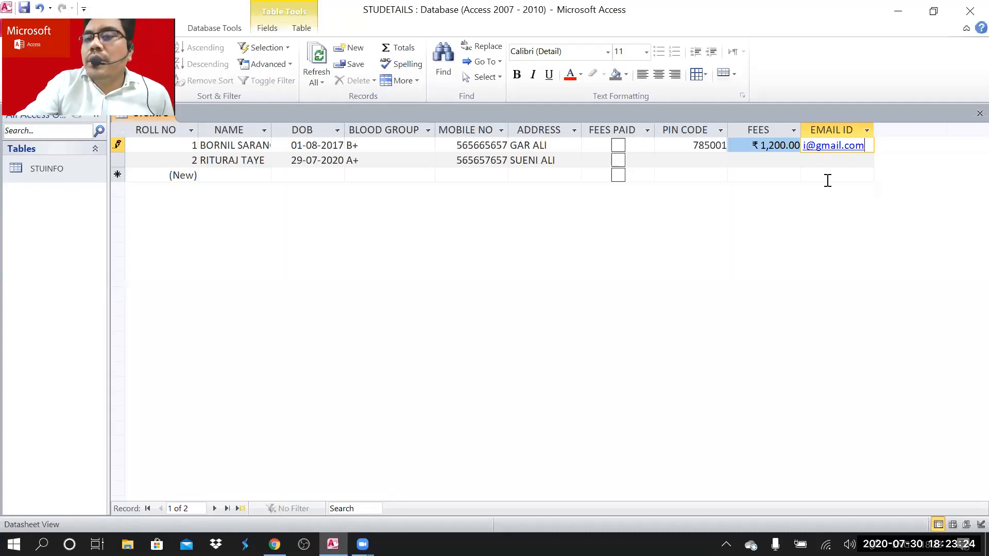
left_click(724, 159)
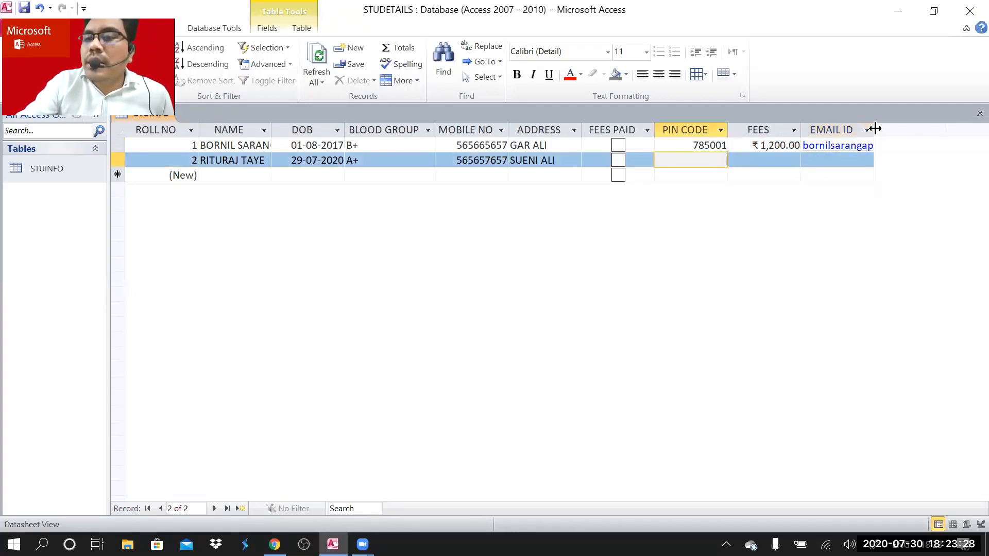
left_click_drag(875, 128, 950, 129)
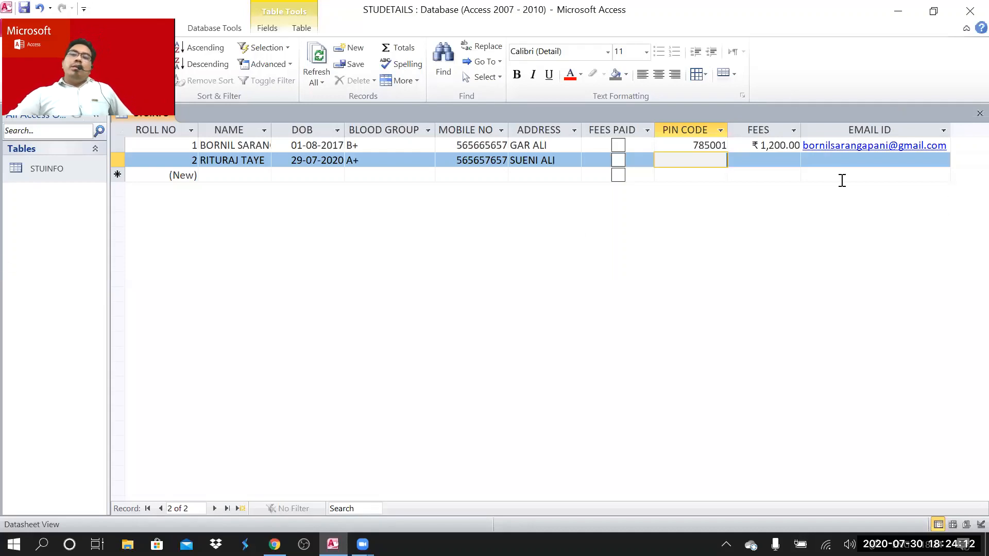
- In STUINFO's Design View, change the EMAIL ID data type to Text
right_click(48, 169)
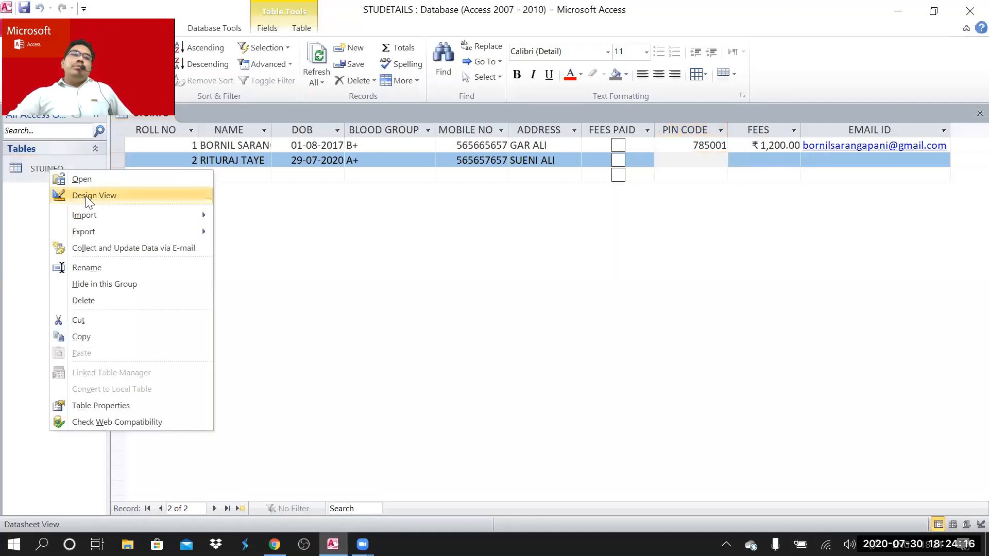
left_click(87, 196)
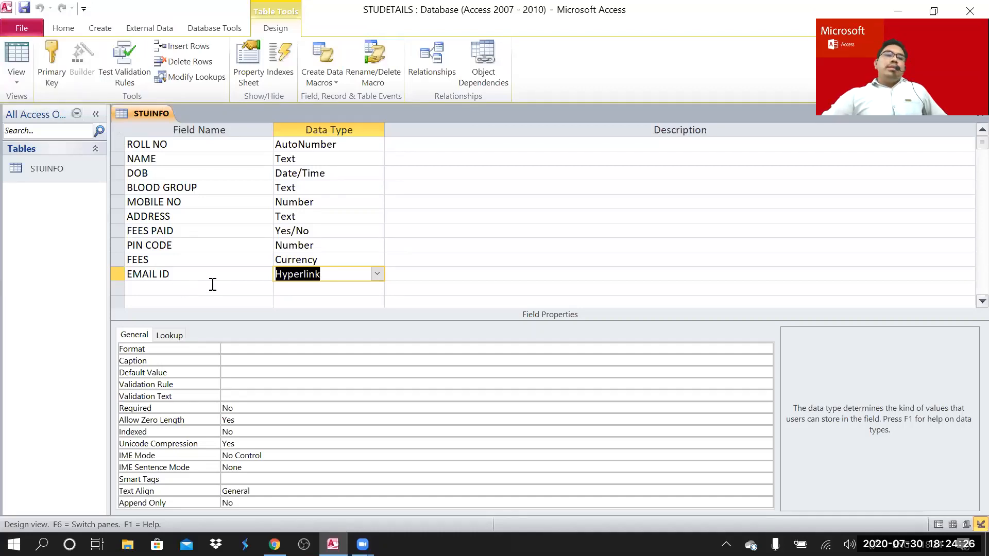
left_click(377, 273)
left_click(347, 290)
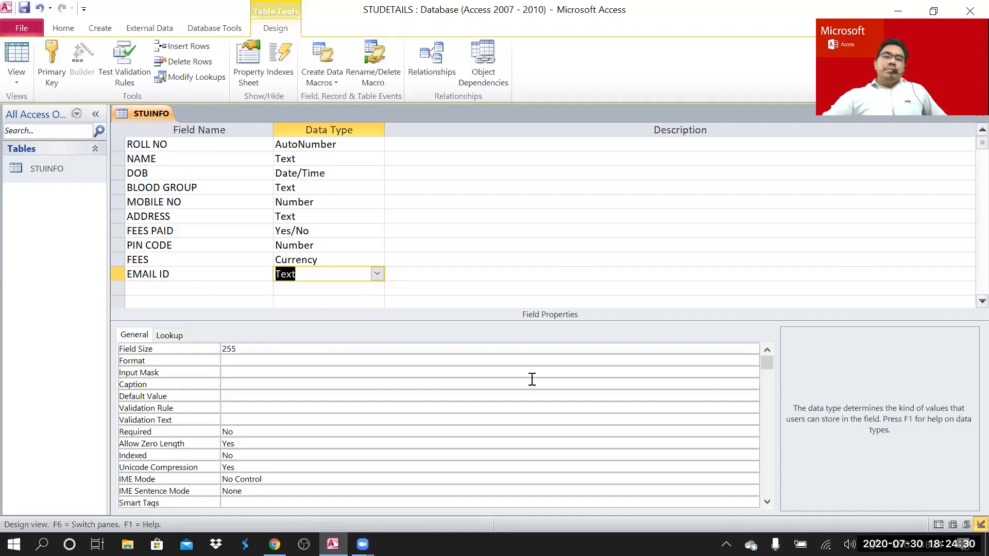
- Reopen STUINFO, saving the design and accepting the data-loss warning, then select record 1's EMAIL ID
double_click(65, 169)
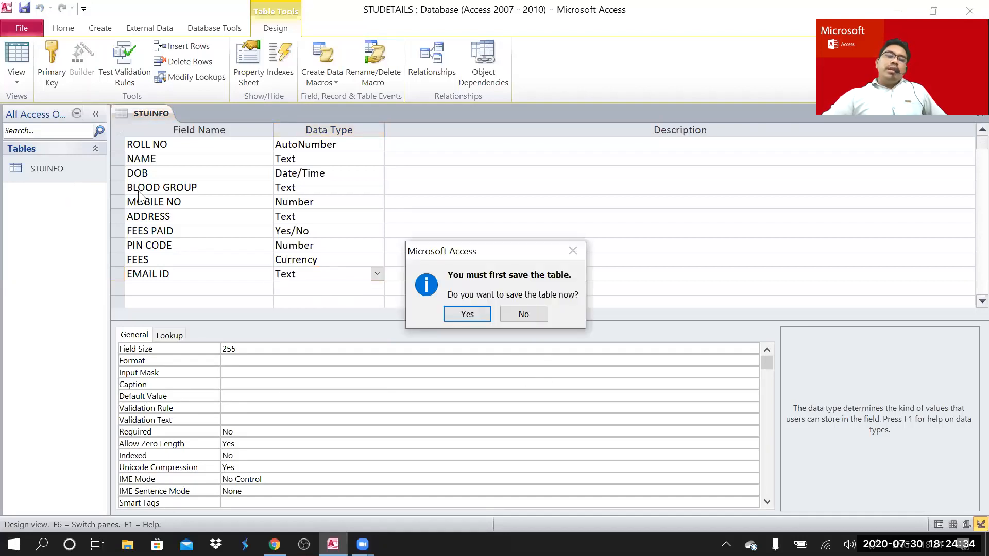
left_click(459, 313)
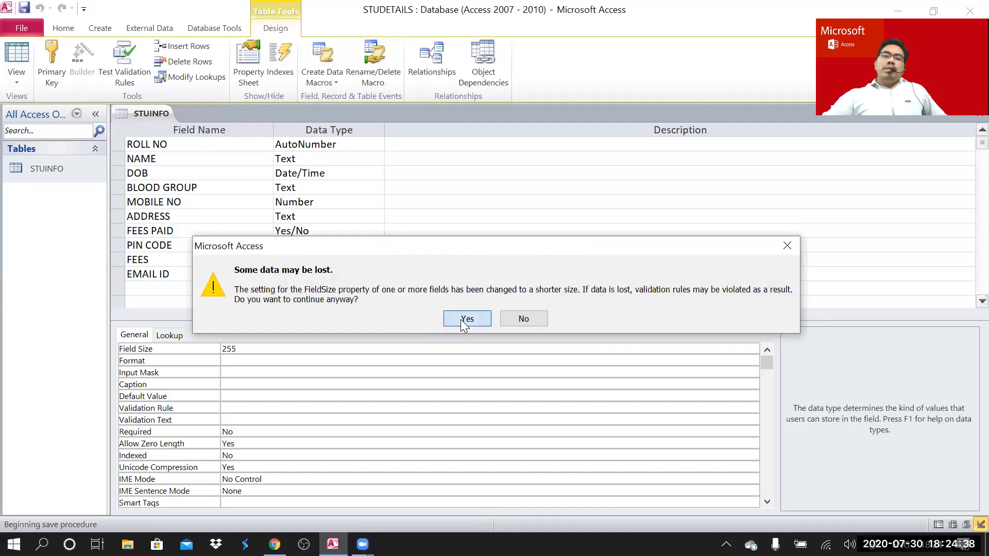
left_click(467, 319)
left_click(845, 161)
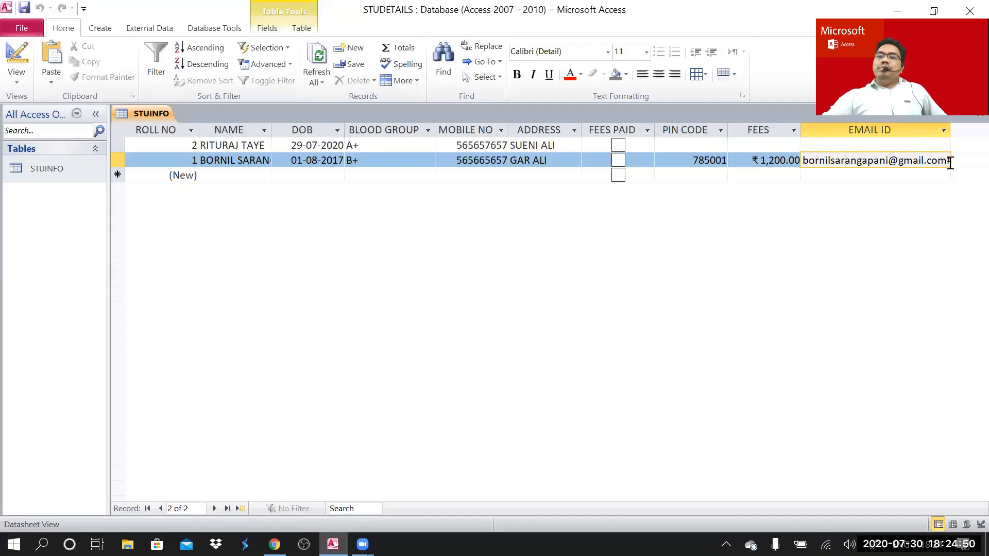
- Select the address and its trailing # in record 1's EMAIL ID and backspace it all away
left_click(973, 159)
left_click_drag(973, 159, 757, 171)
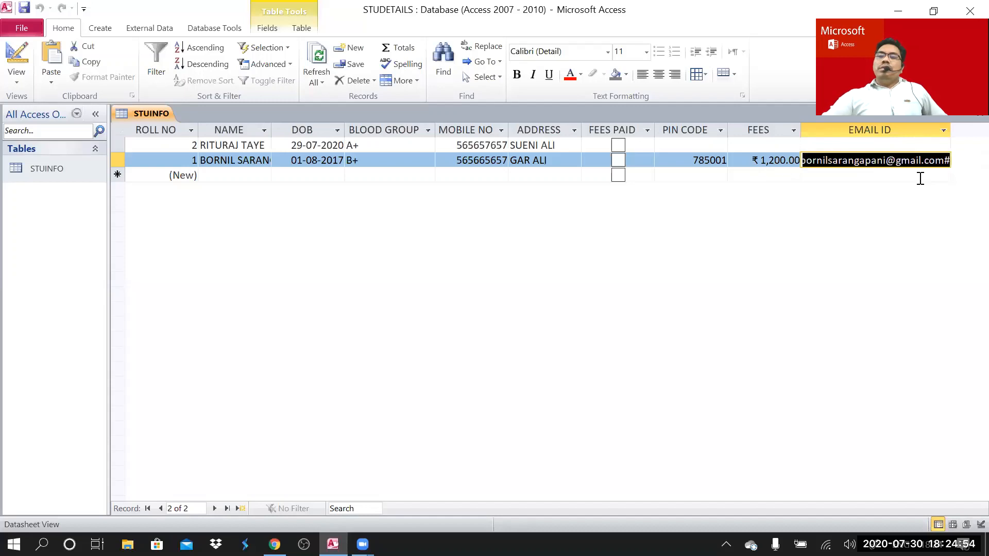
left_click(927, 163)
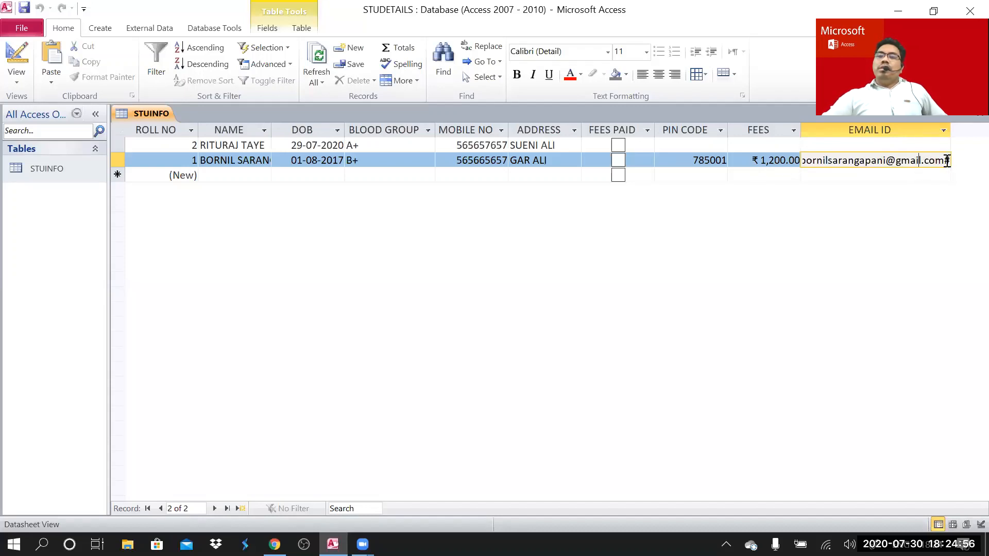
left_click_drag(945, 161, 966, 165)
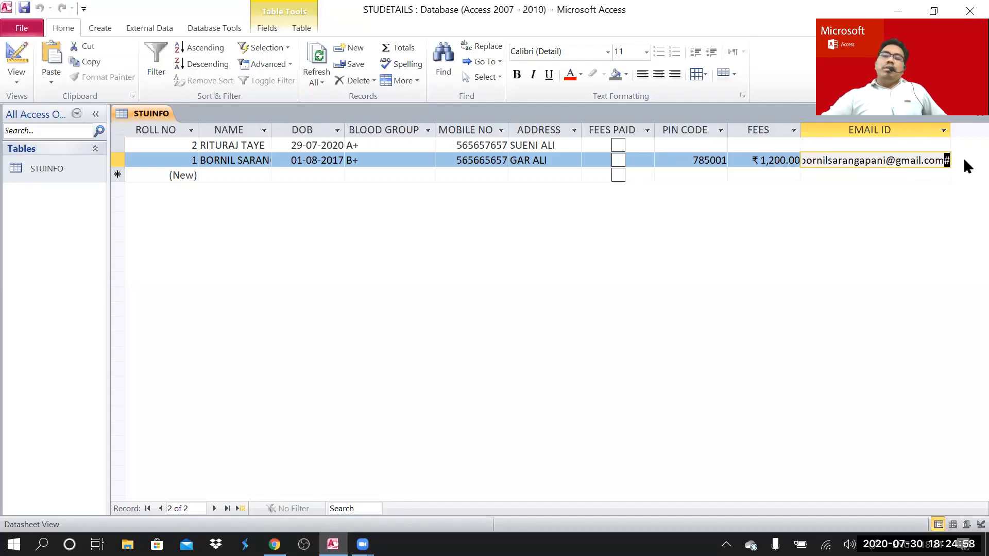
key("BackSpace")
key("BackSpace")
key("BackSpace")
key("BackSpace")
key("BackSpace")
key("BackSpace")
key("BackSpace")
key("BackSpace")
key("BackSpace")
key("BackSpace")
key("BackSpace")
key("BackSpace")
key("BackSpace")
key("BackSpace")
key("BackSpace")
key("BackSpace")
key("BackSpace")
key("BackSpace")
key("BackSpace")
key("BackSpace")
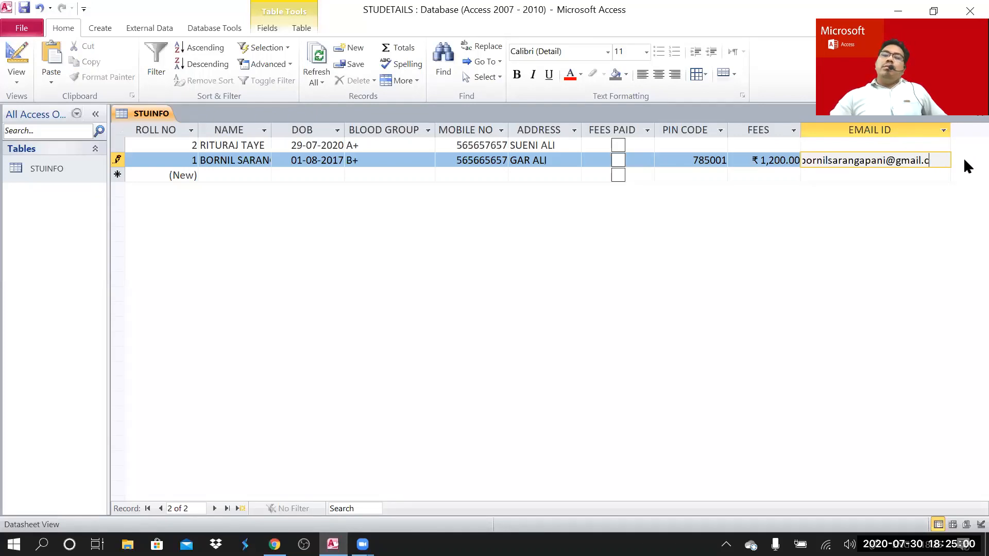
key("BackSpace")
key("BackSpace")
key("BackSpace")
key("BackSpace")
key("BackSpace")
key("BackSpace")
key("BackSpace")
key("BackSpace")
key("BackSpace")
key("BackSpace")
key("BackSpace")
key("BackSpace")
key("BackSpace")
key("BackSpace")
key("BackSpace")
key("BackSpace")
key("BackSpace")
key("BackSpace")
key("BackSpace")
key("BackSpace")
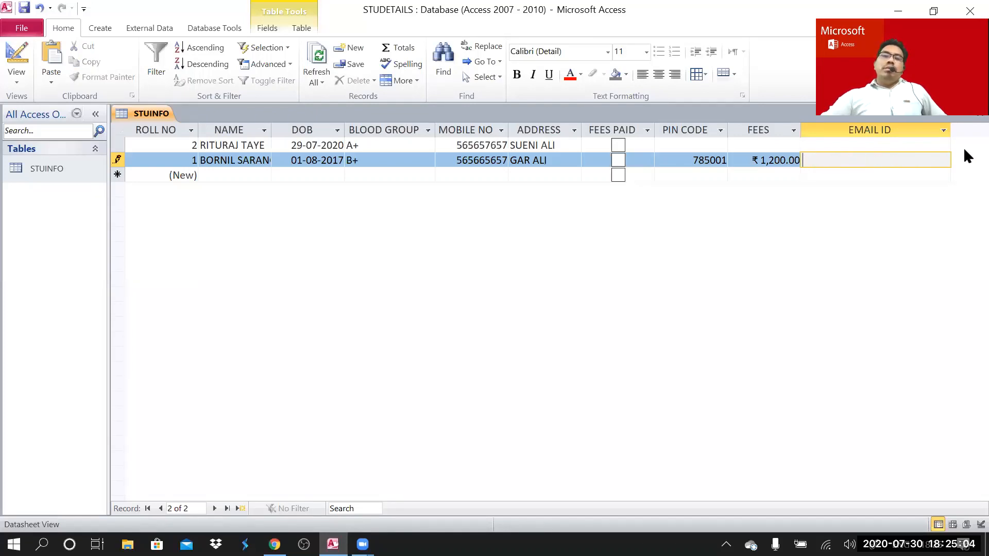
left_click(56, 170)
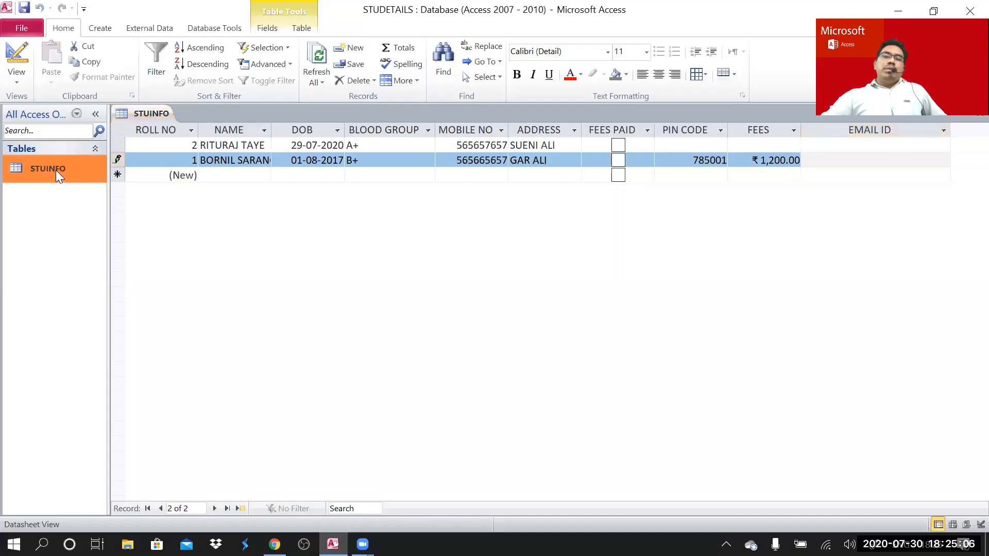
- In STUINFO's Design View, set the EMAIL ID data type back to Hyperlink
right_click(56, 169)
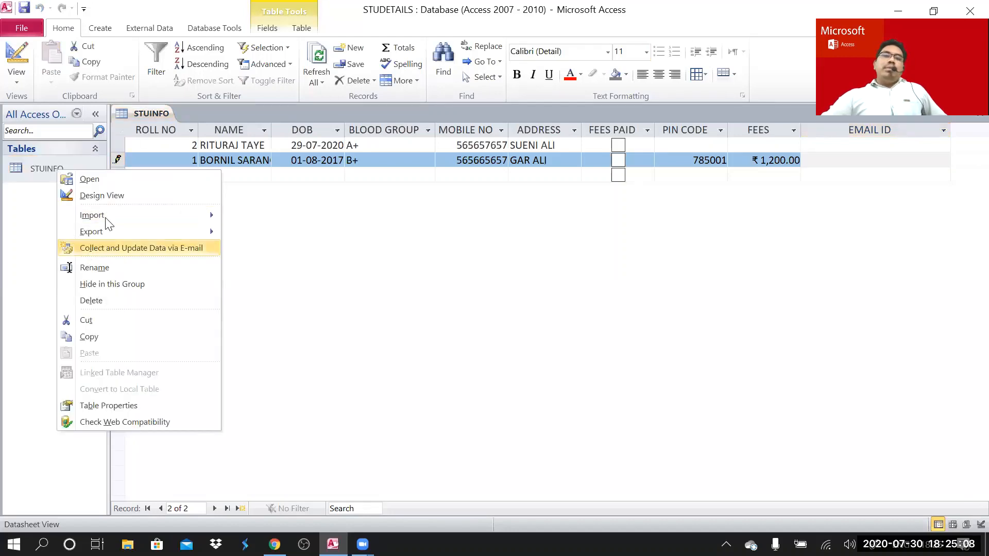
left_click(106, 196)
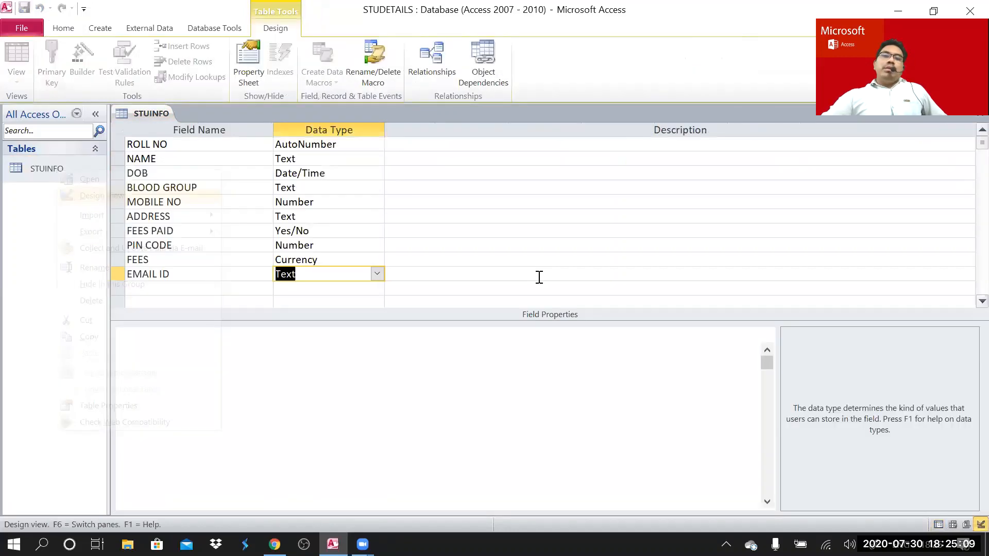
left_click(377, 274)
left_click(340, 405)
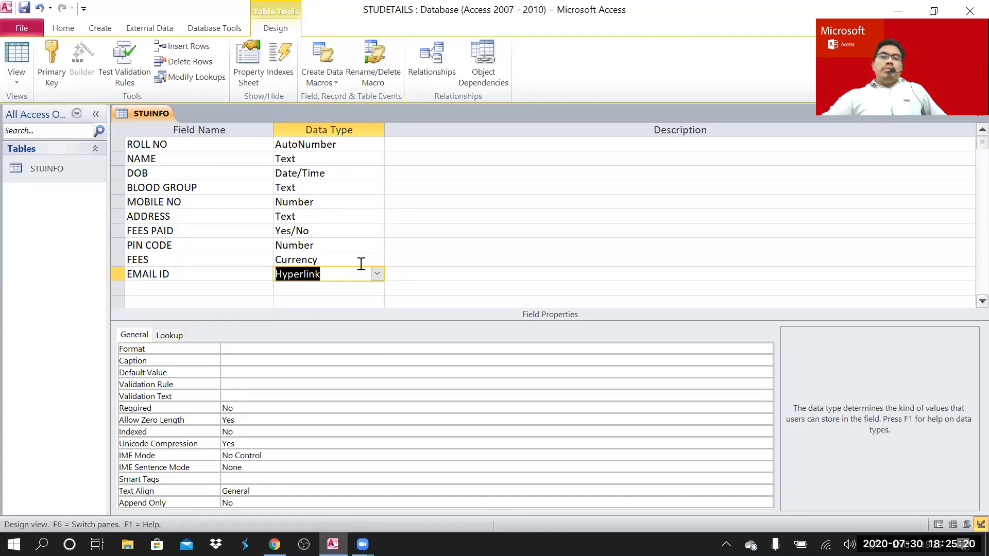
left_click(378, 274)
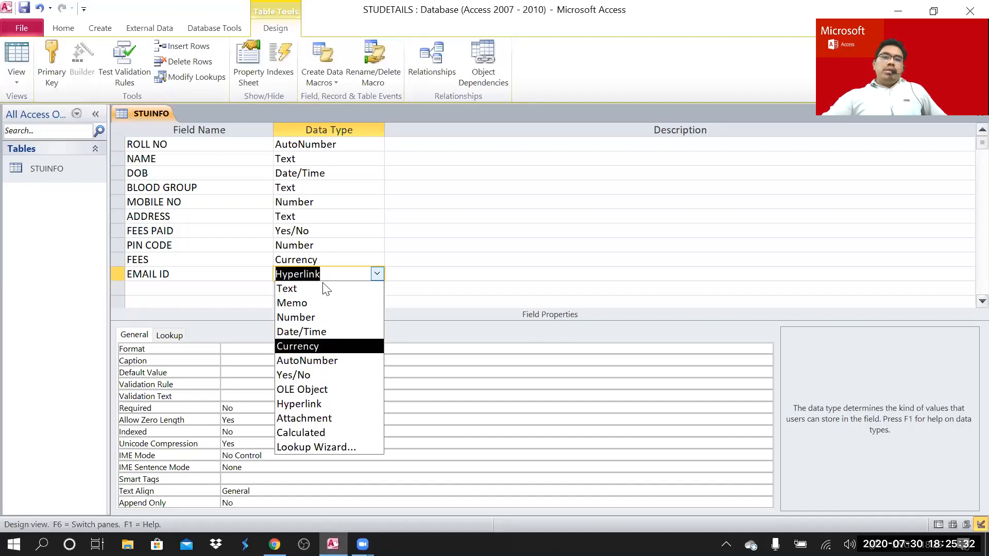
left_click(191, 278)
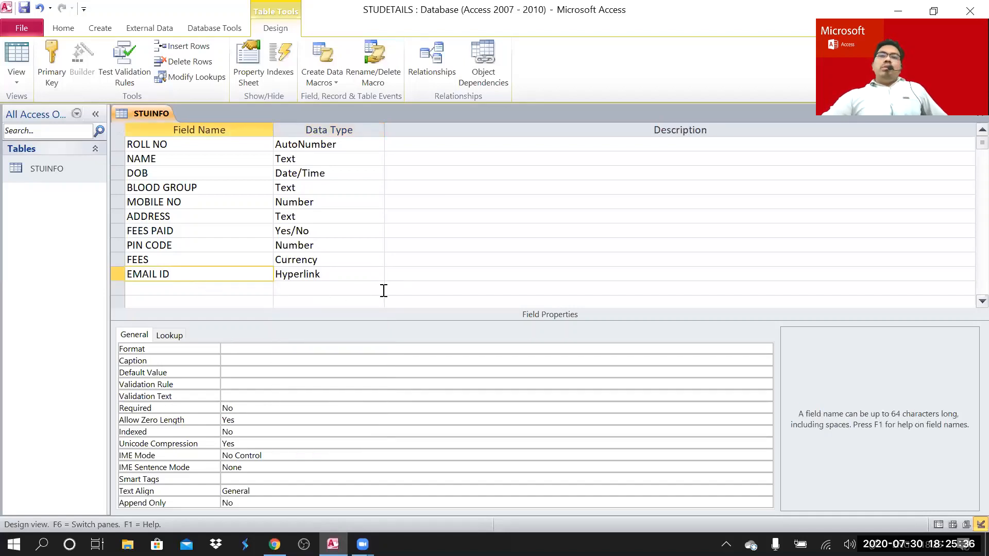
- Save the STUINFO design and reopen its datasheet
right_click(67, 172)
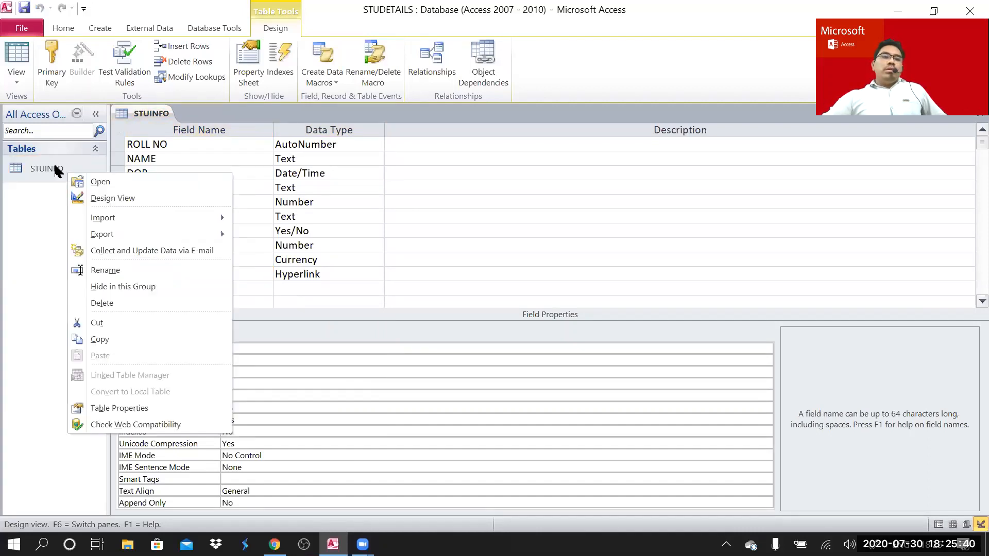
double_click(55, 164)
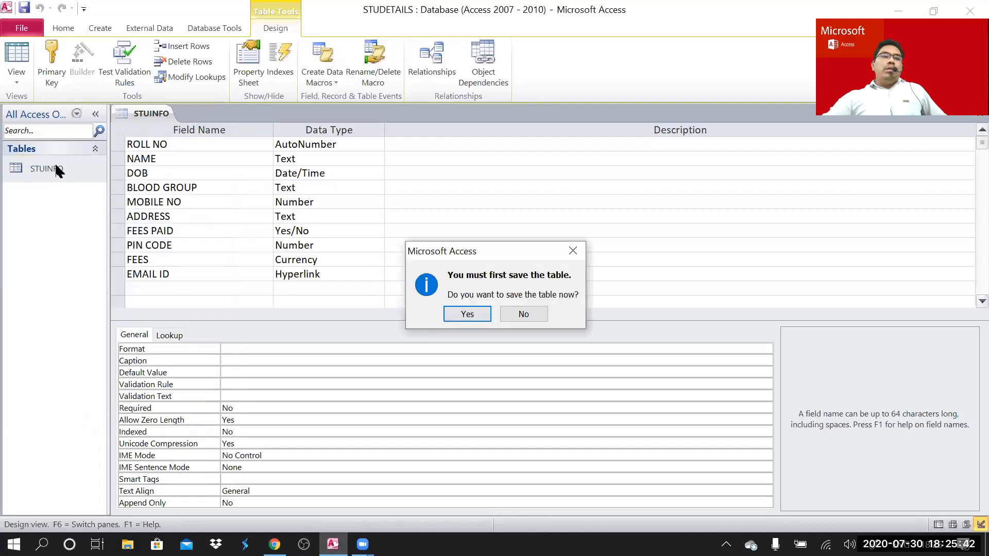
left_click(467, 315)
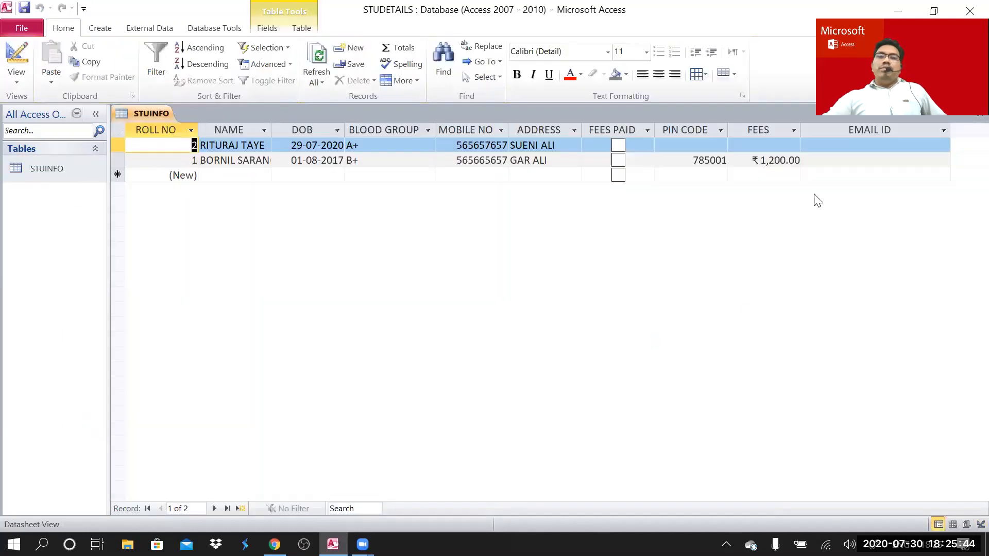
- Type the student's new e-mail address into record 1's EMAIL ID and commit it as a link
left_click(825, 160)
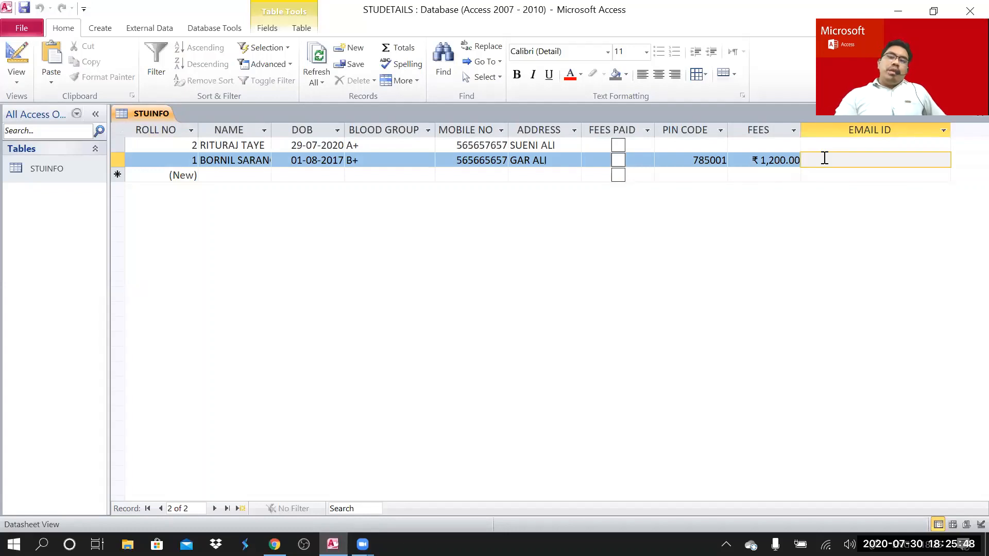
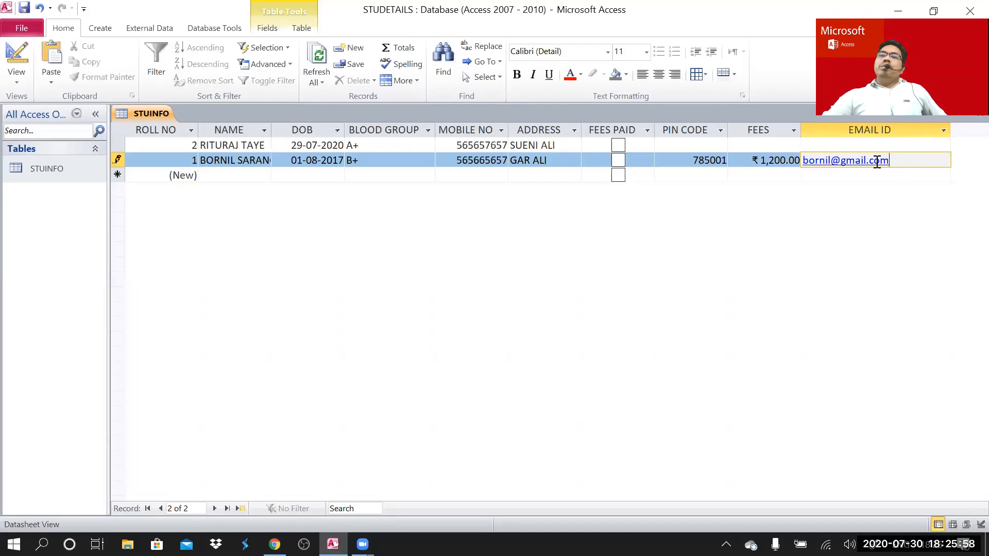
left_click(856, 177)
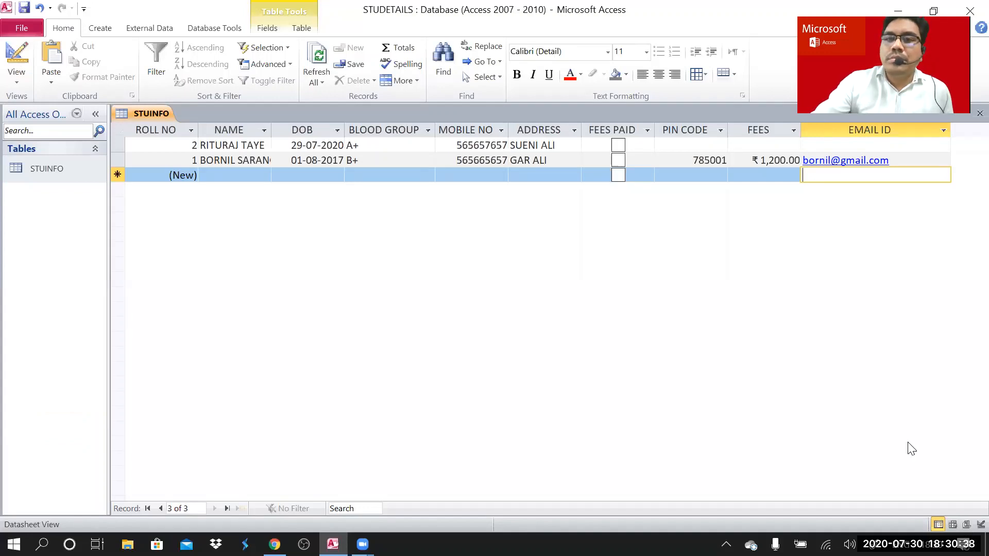
- Click the ribbon above the finished two-record STUINFO datasheet
left_click(455, 67)
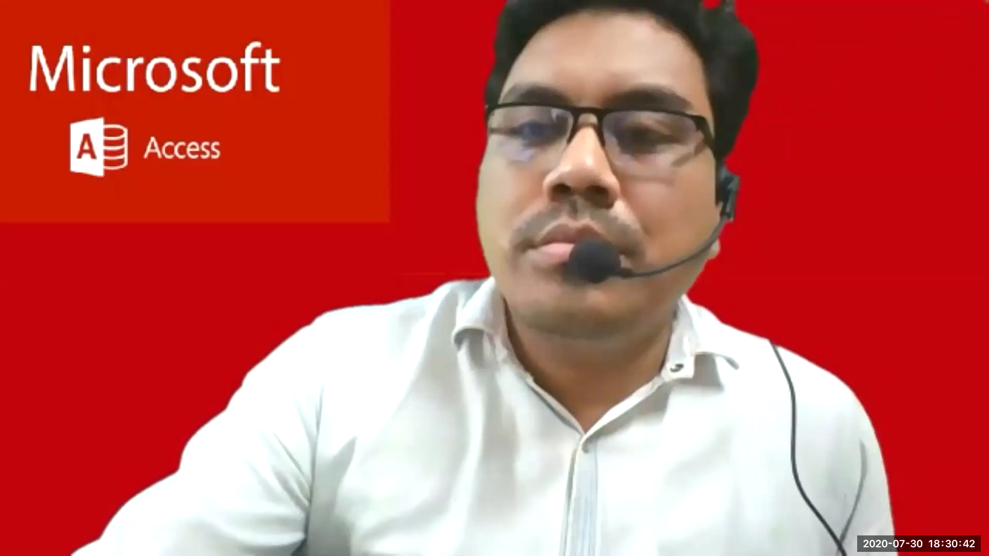